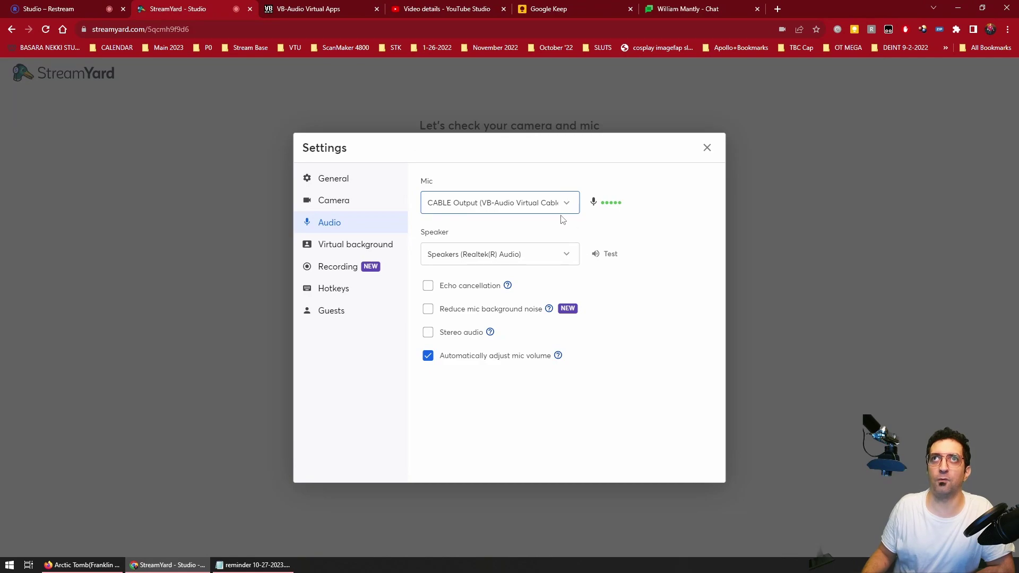
Show StreamYard's microphone device list, with CABLE Output still selected as the mic.
left_click(562, 211)
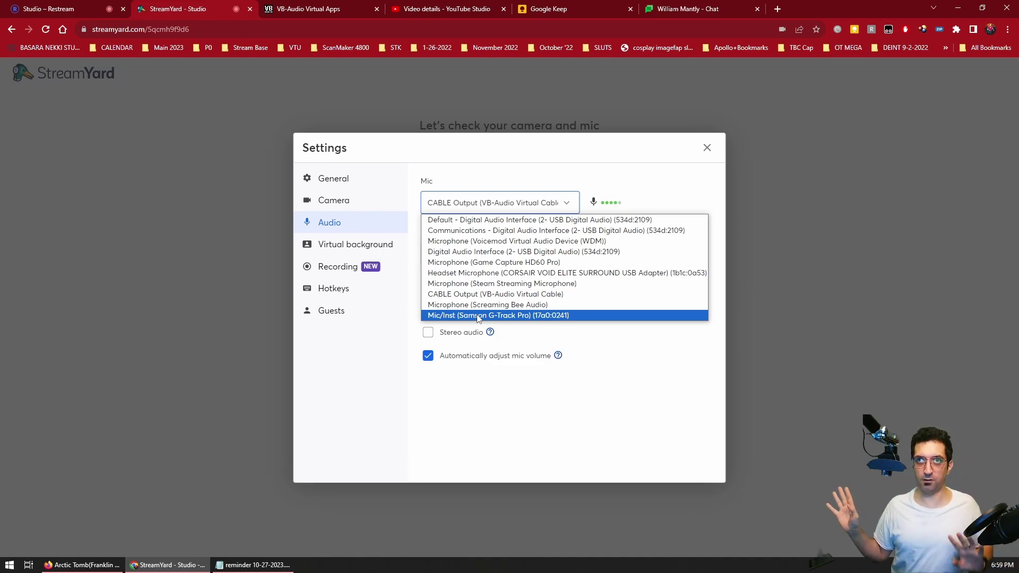
left_click(356, 179)
left_click(352, 202)
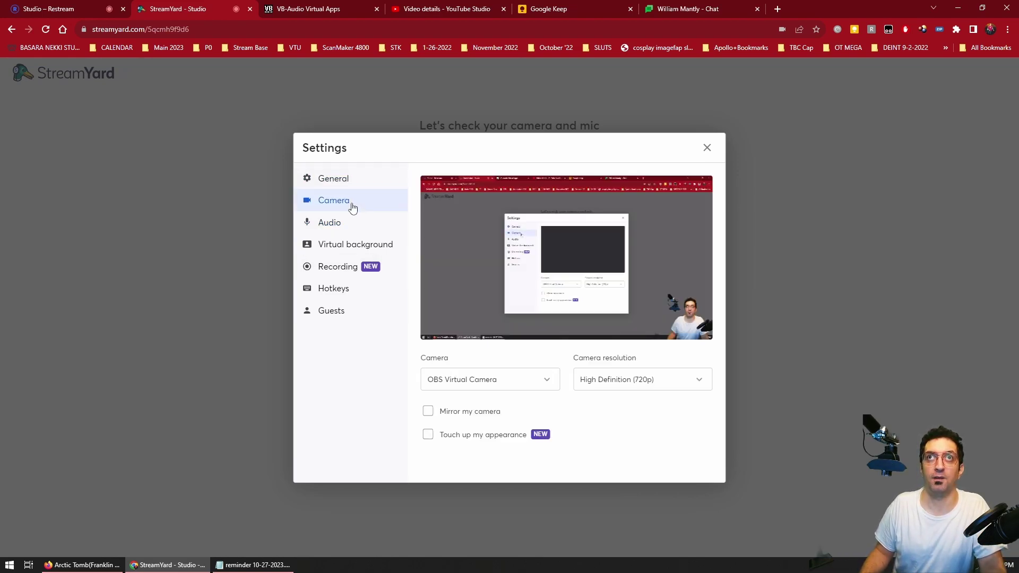
left_click(530, 387)
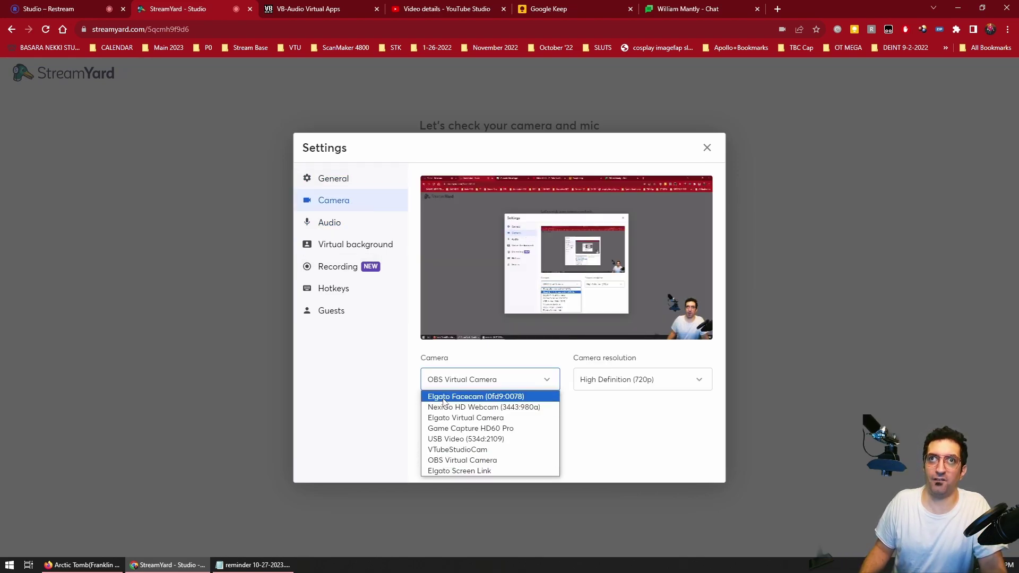
left_click(461, 460)
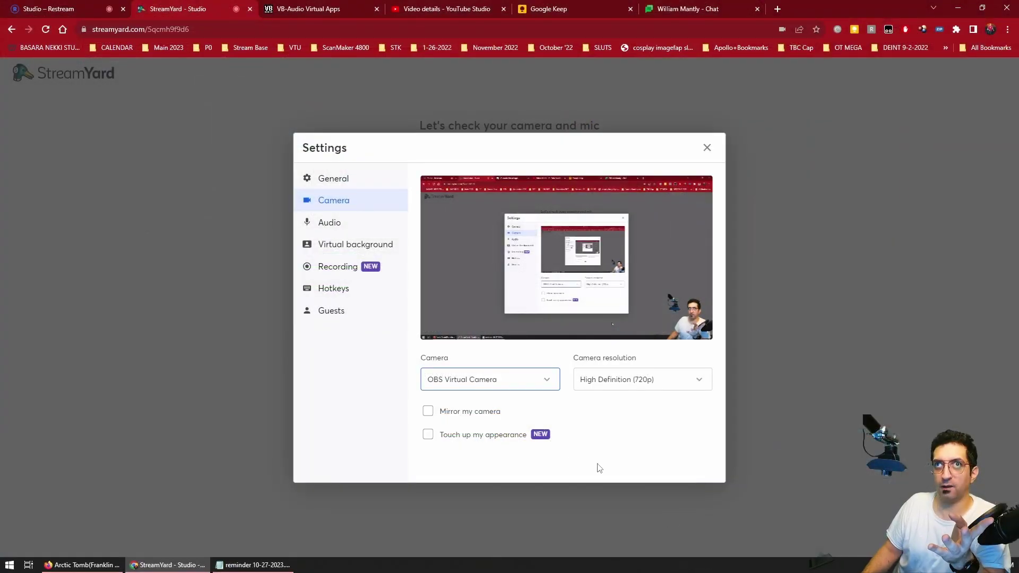
left_click(497, 385)
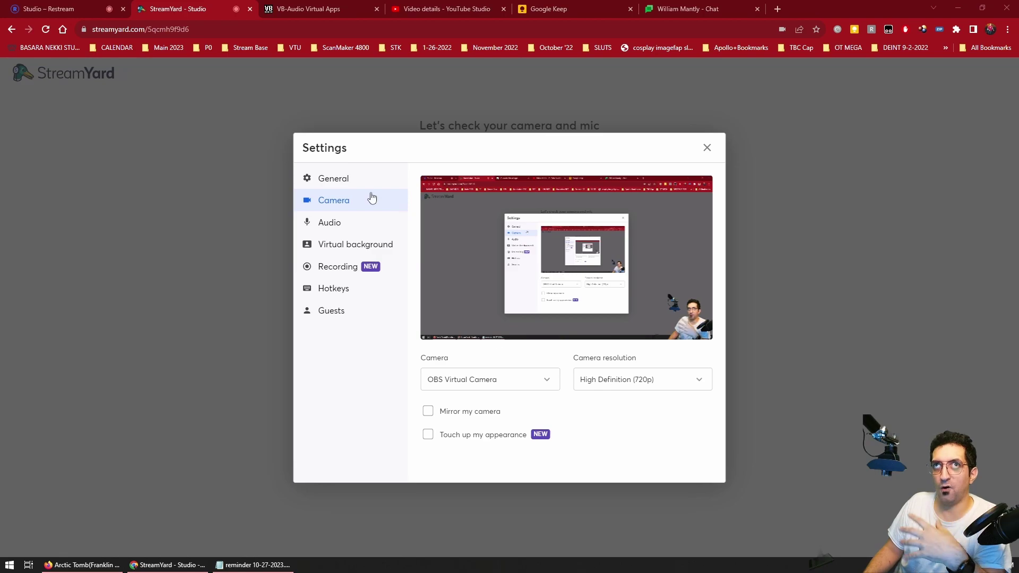
left_click(376, 231)
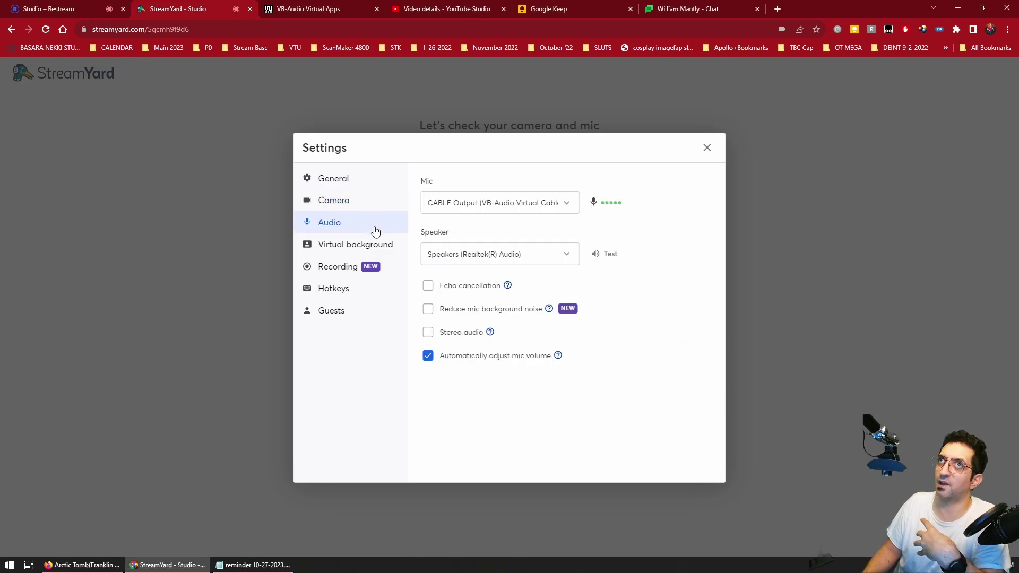
left_click(513, 206)
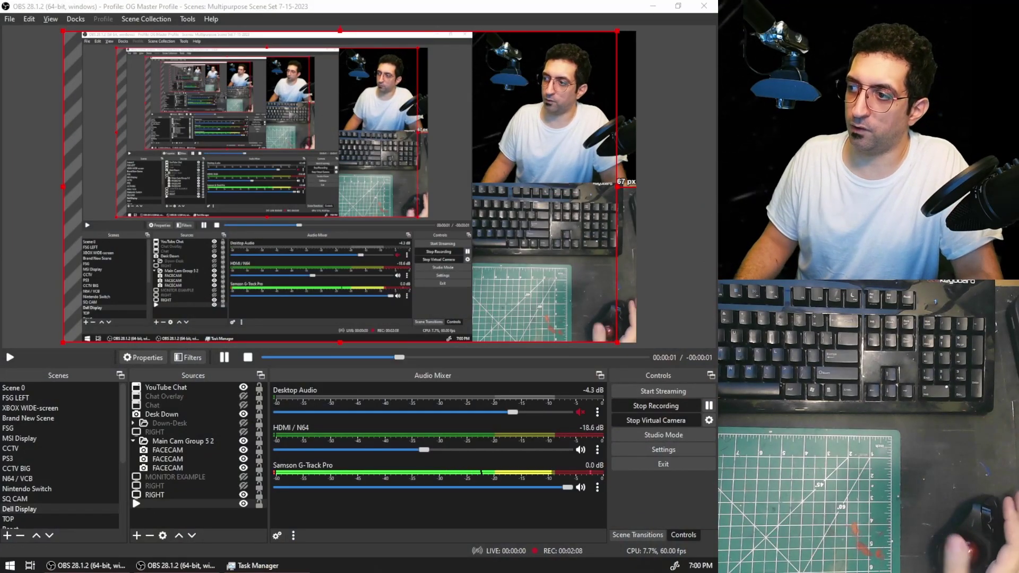
Stop the virtual camera, then briefly show and close the Restream Channels dock.
left_click(645, 422)
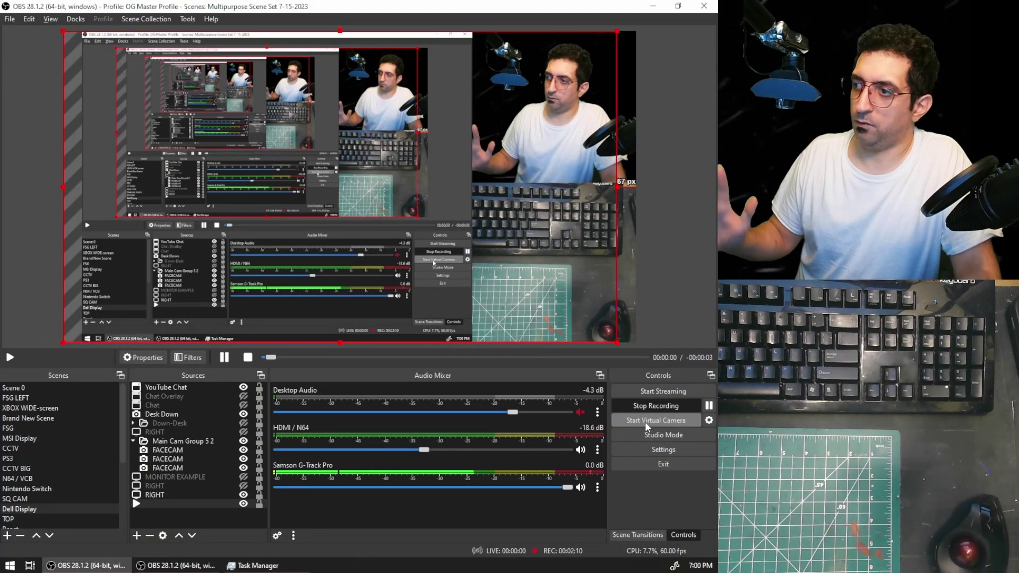
left_click(76, 21)
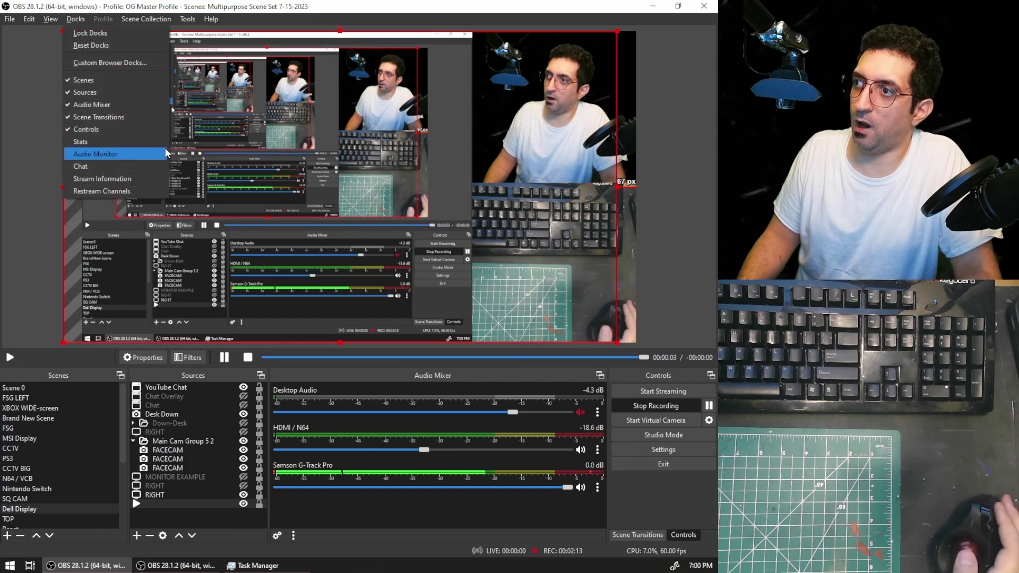
left_click(137, 191)
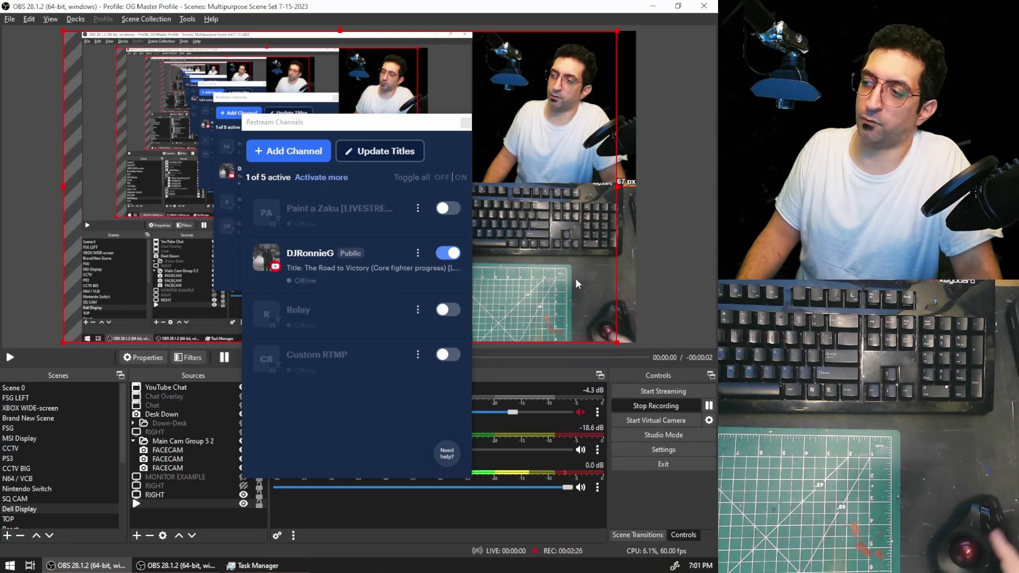
left_click(466, 122)
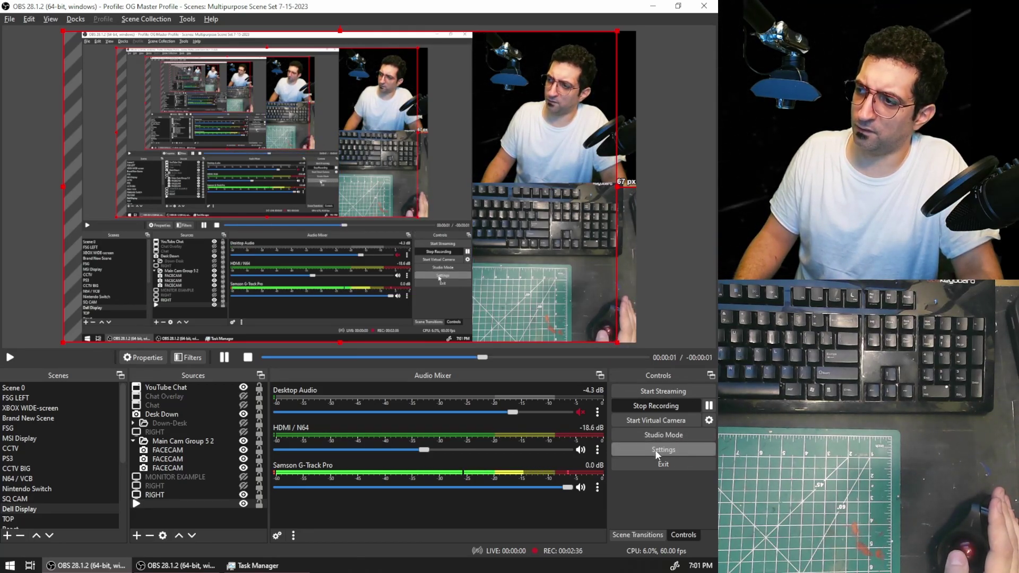
Review Output's Streaming and Recording encoder settings, then open the other OBS window's Settings.
left_click(671, 450)
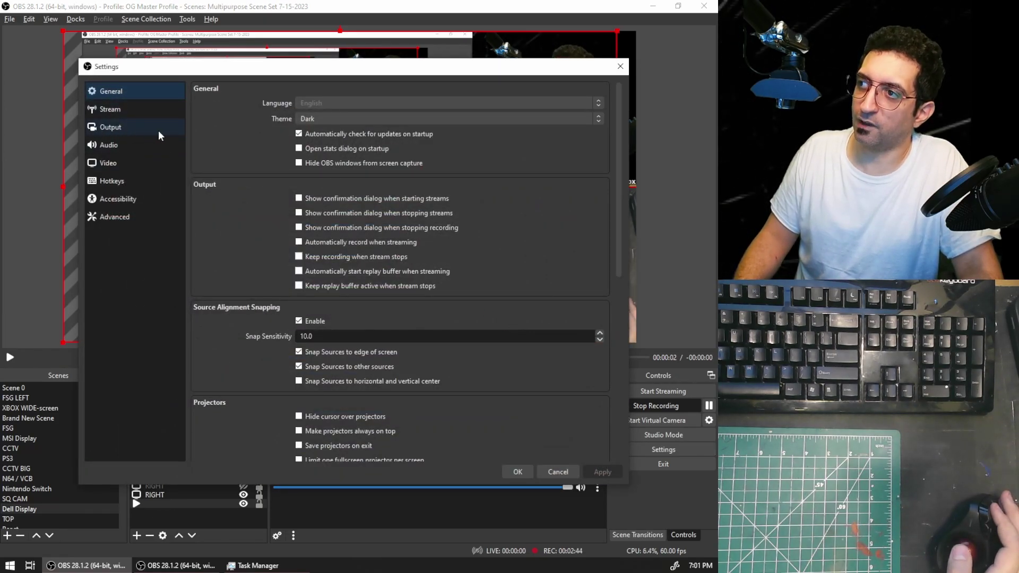
left_click(113, 128)
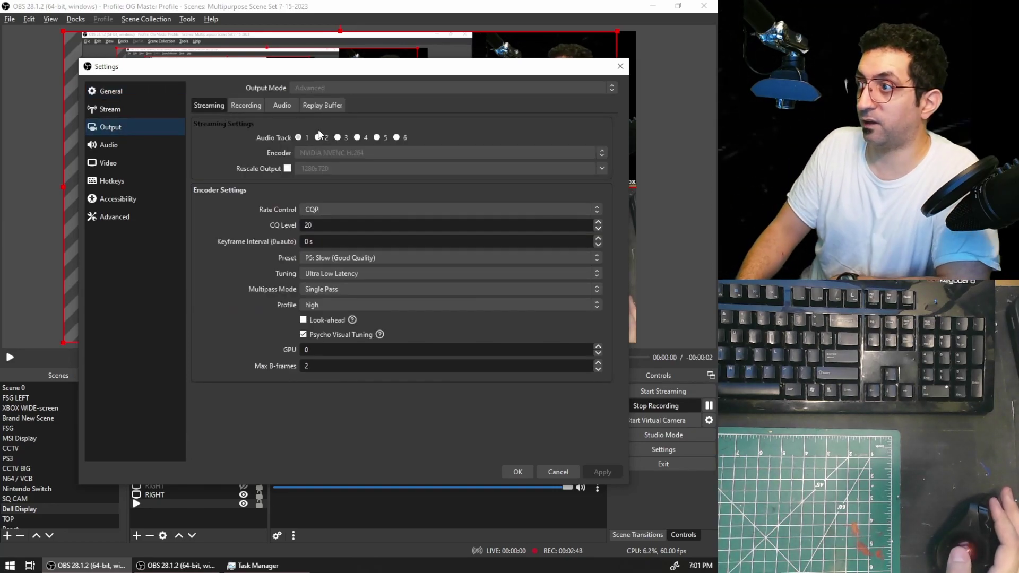
left_click(246, 105)
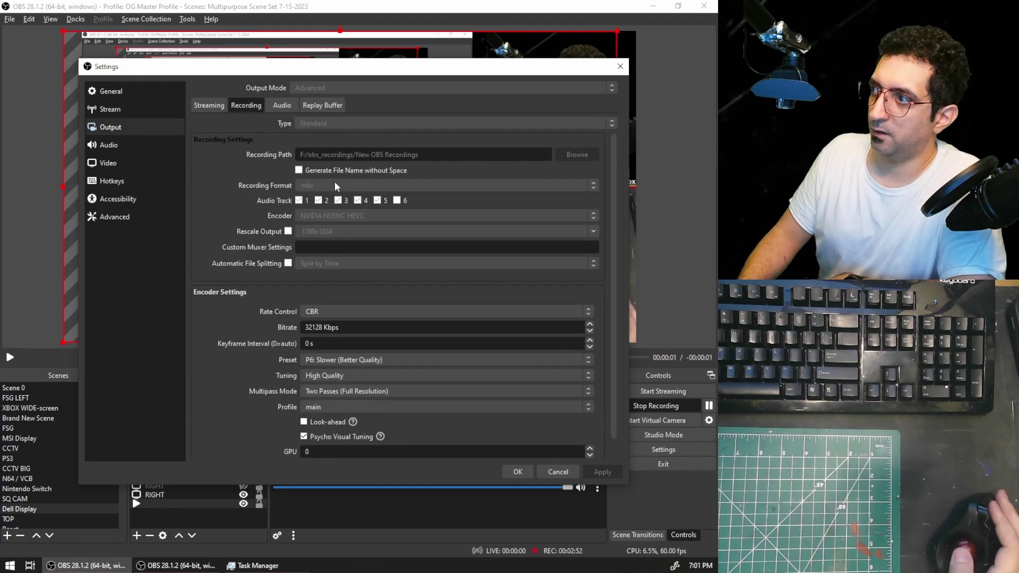
left_click(211, 106)
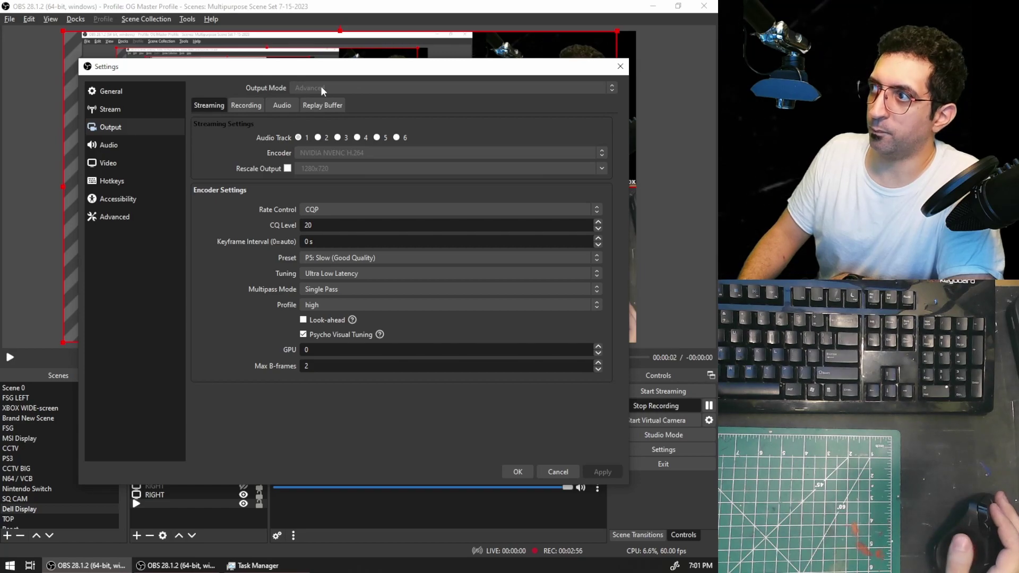
left_click(168, 566)
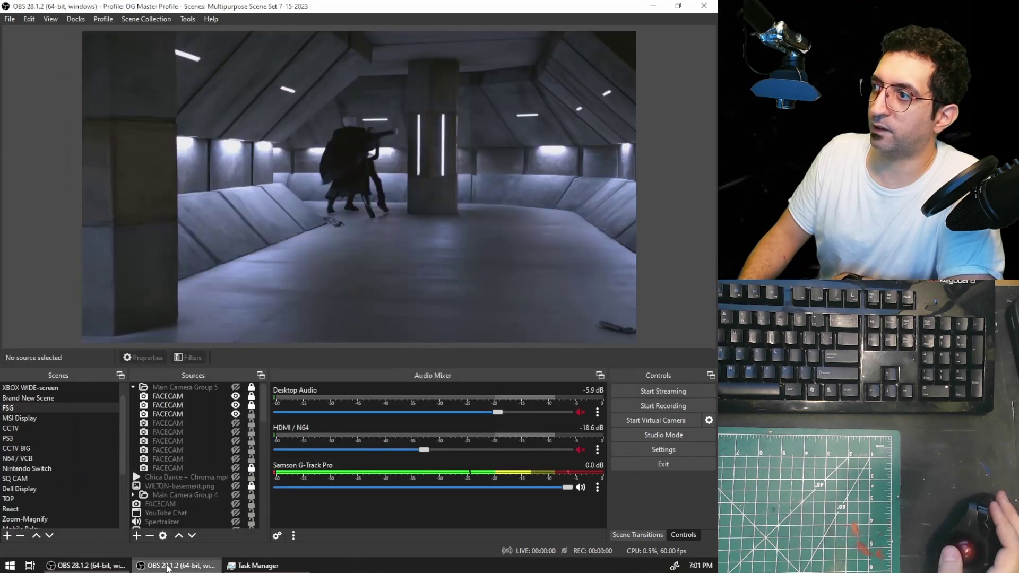
left_click(664, 451)
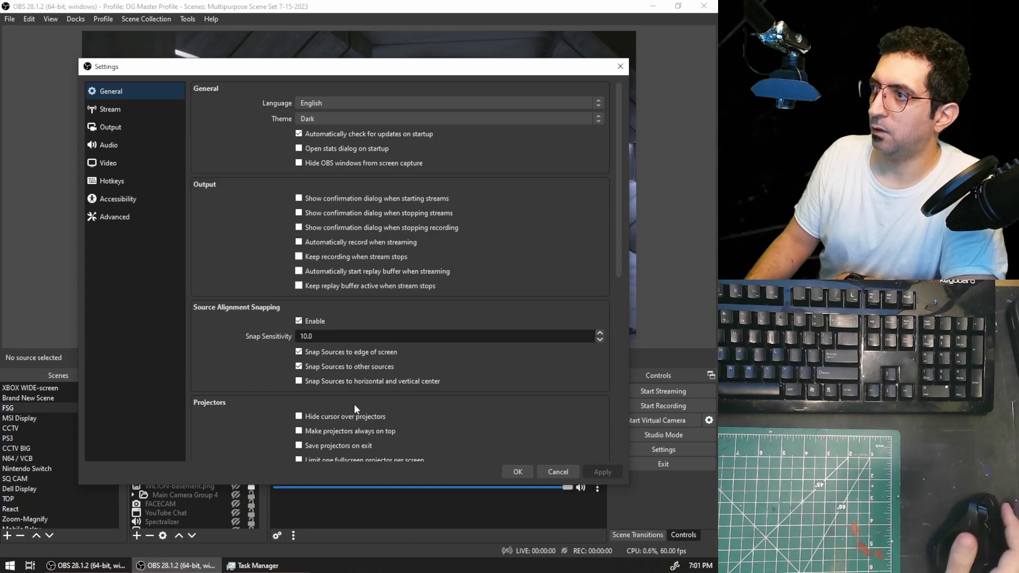
Set the output mode to Simple.
left_click(95, 128)
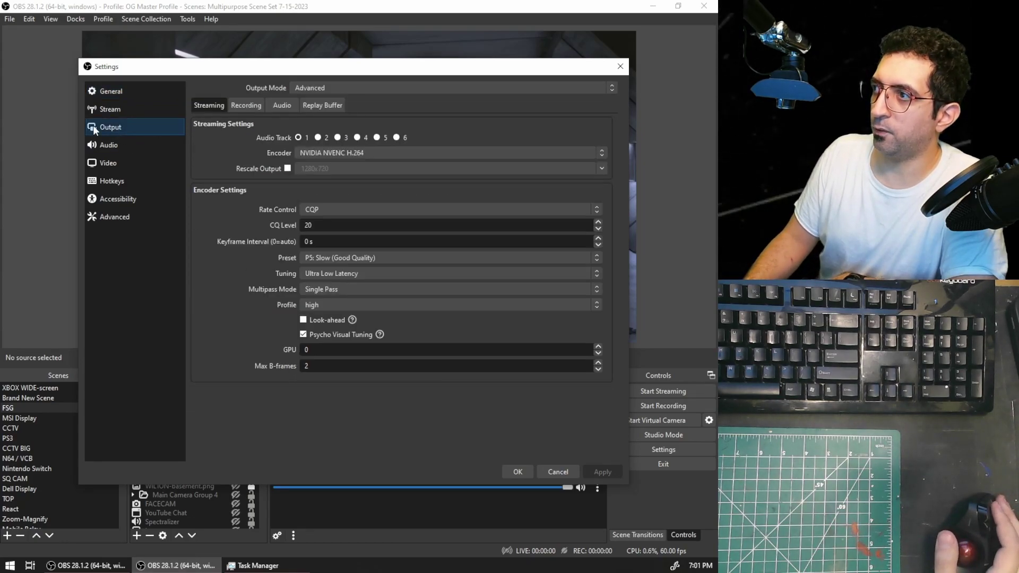
left_click(337, 88)
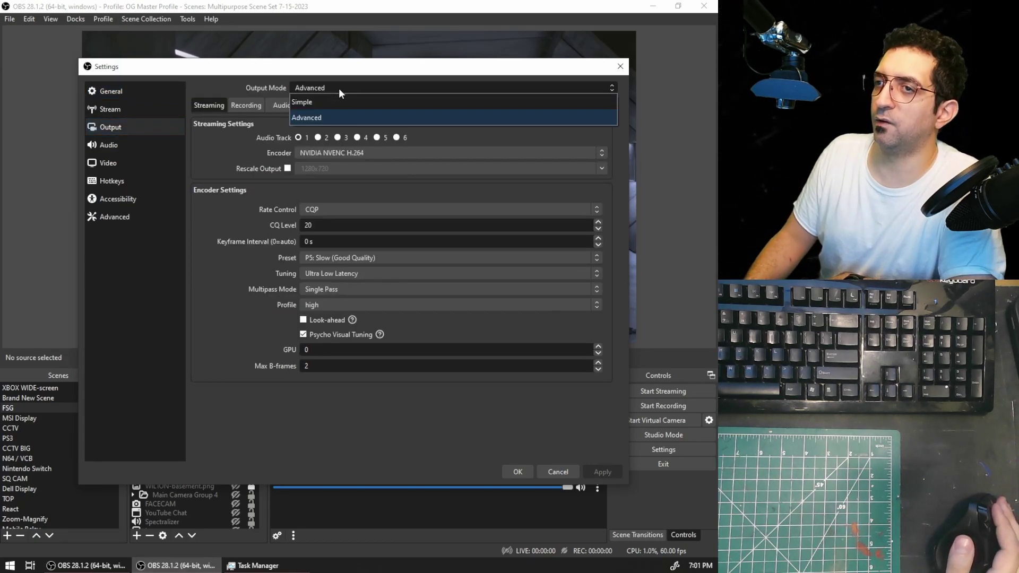
left_click(113, 129)
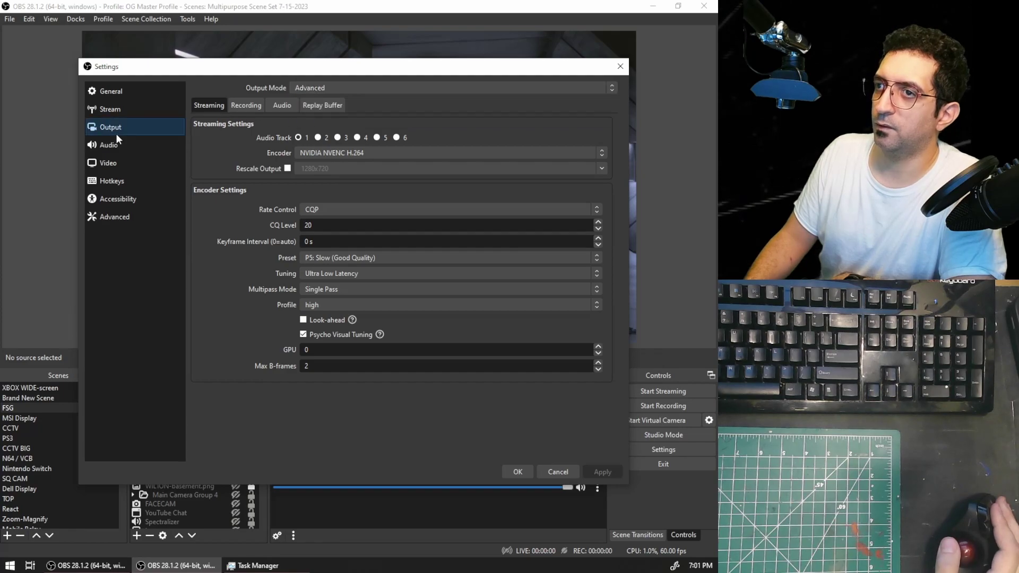
left_click(330, 88)
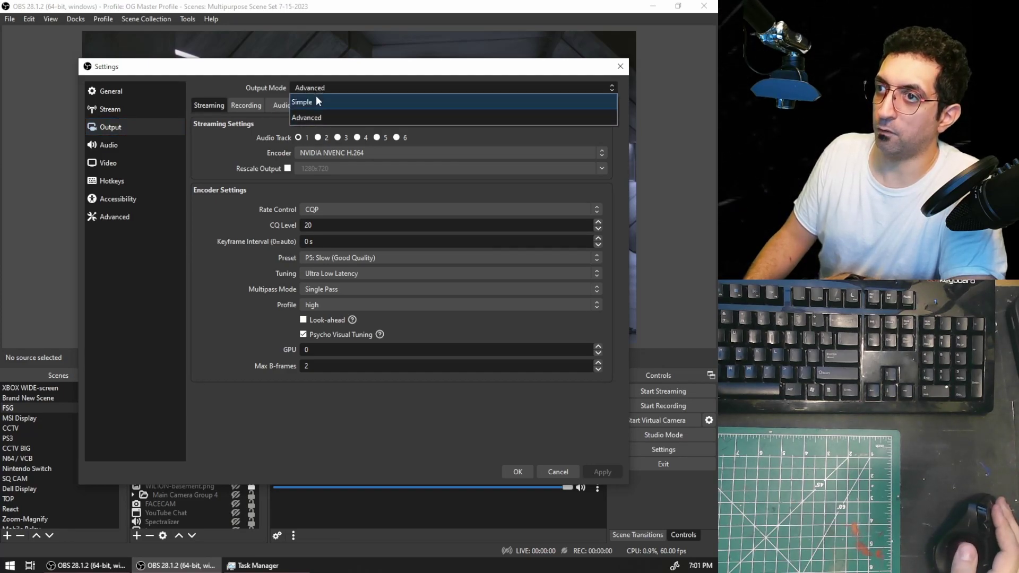
left_click(316, 102)
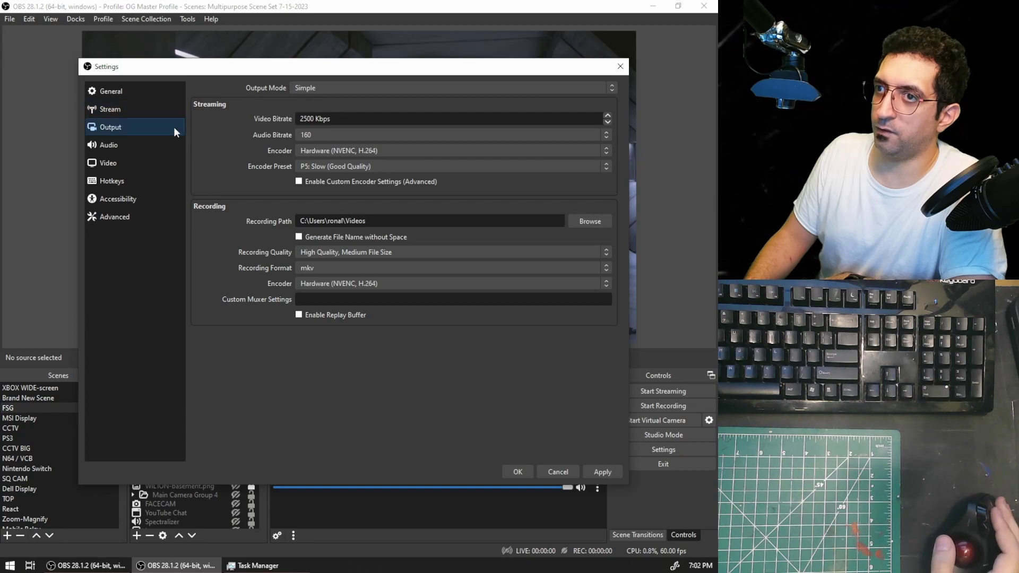
left_click(339, 88)
left_click(339, 88)
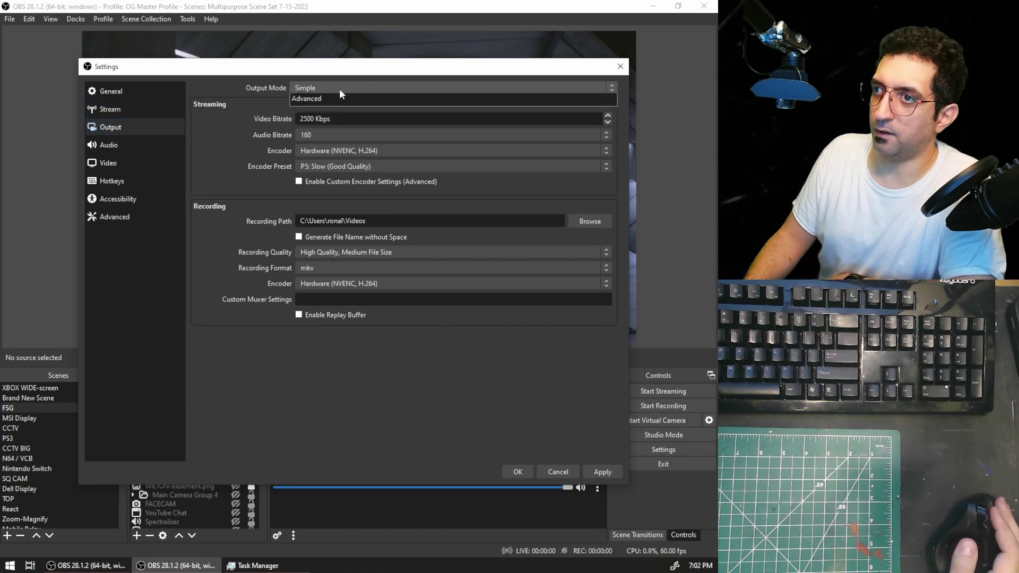
left_click(345, 100)
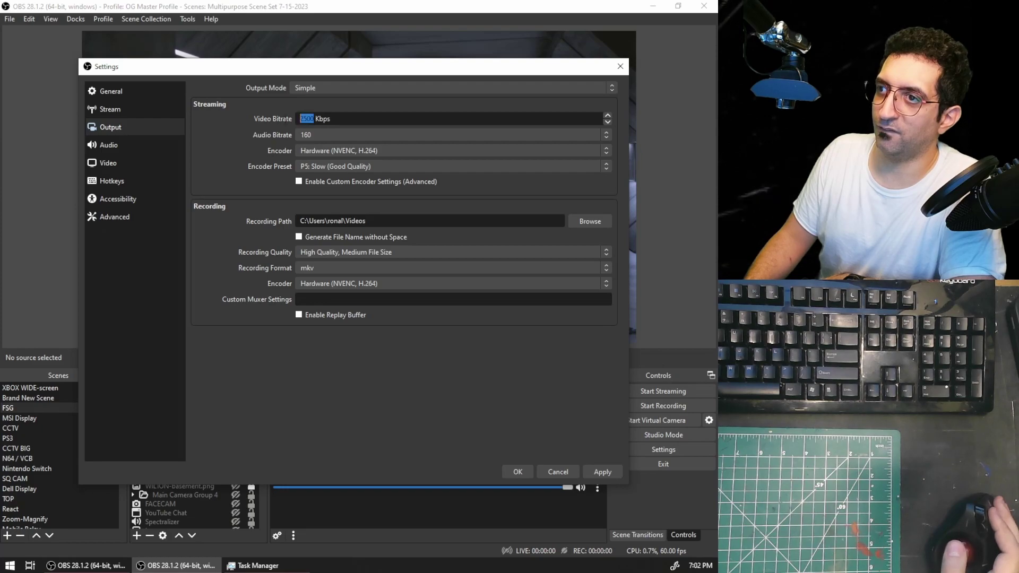
Set video bitrate to 9000 and, after trying x264, keep Hardware (NVENC, H.264).
type("9000")
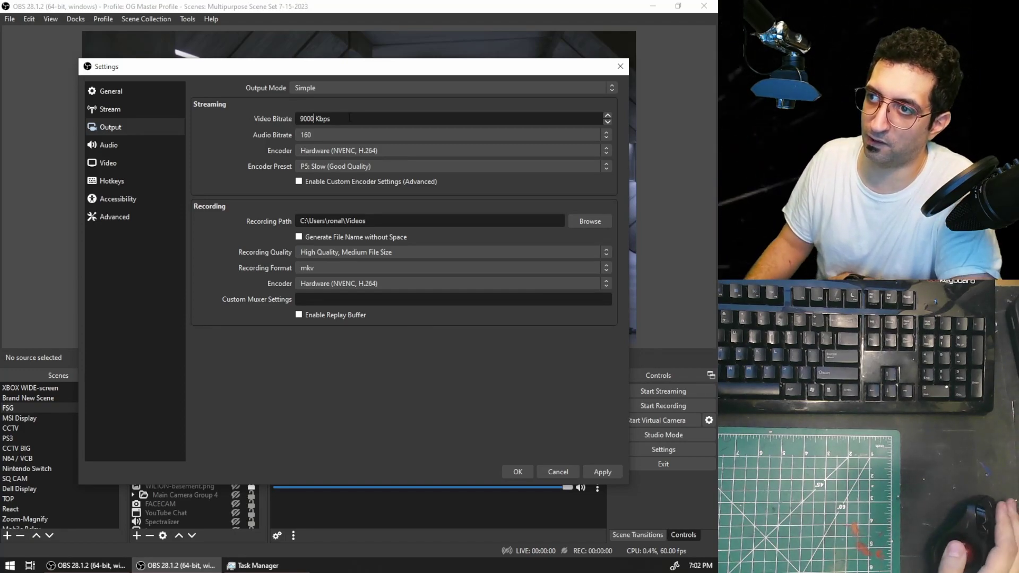
left_click(330, 135)
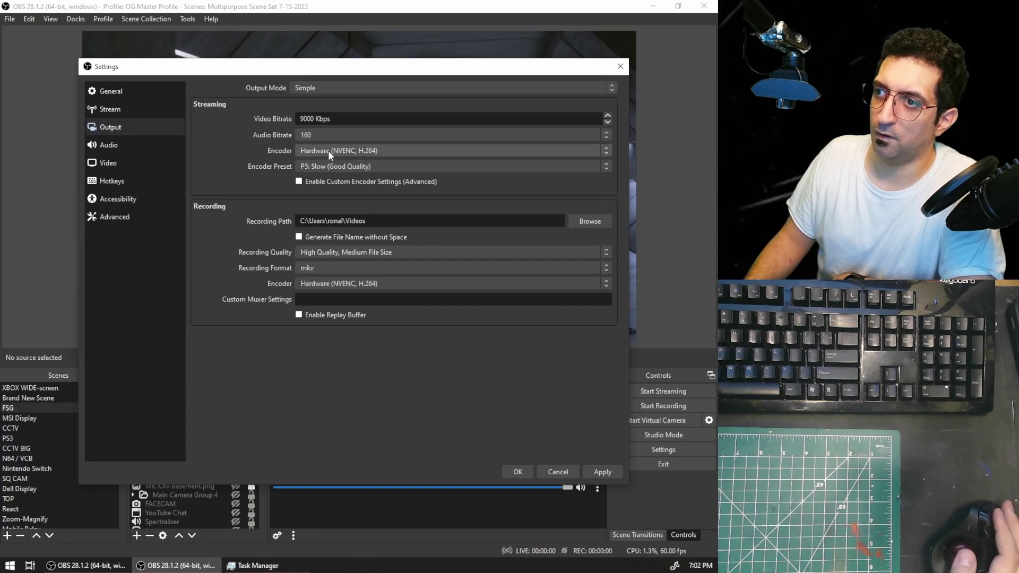
left_click(328, 151)
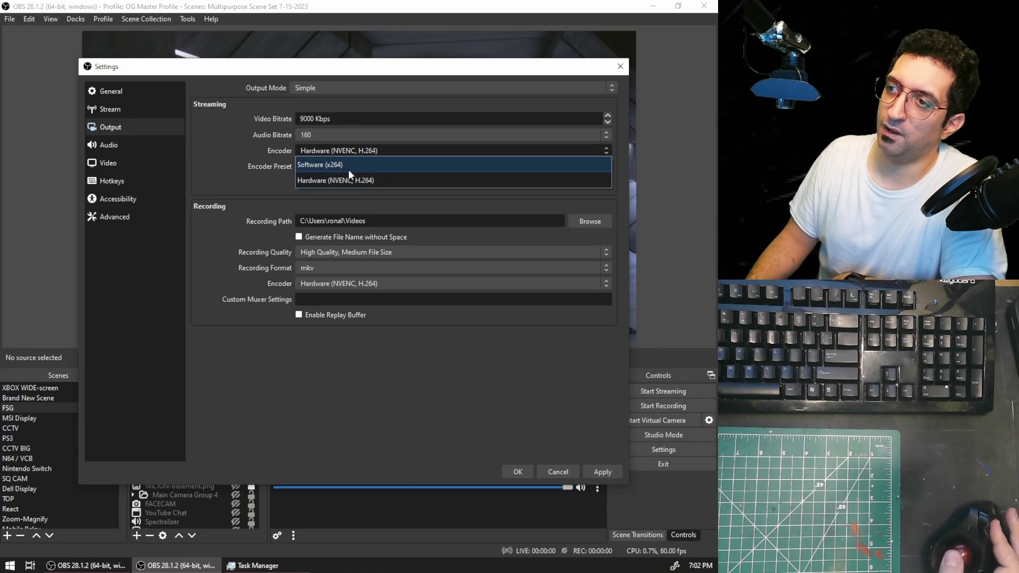
left_click(365, 163)
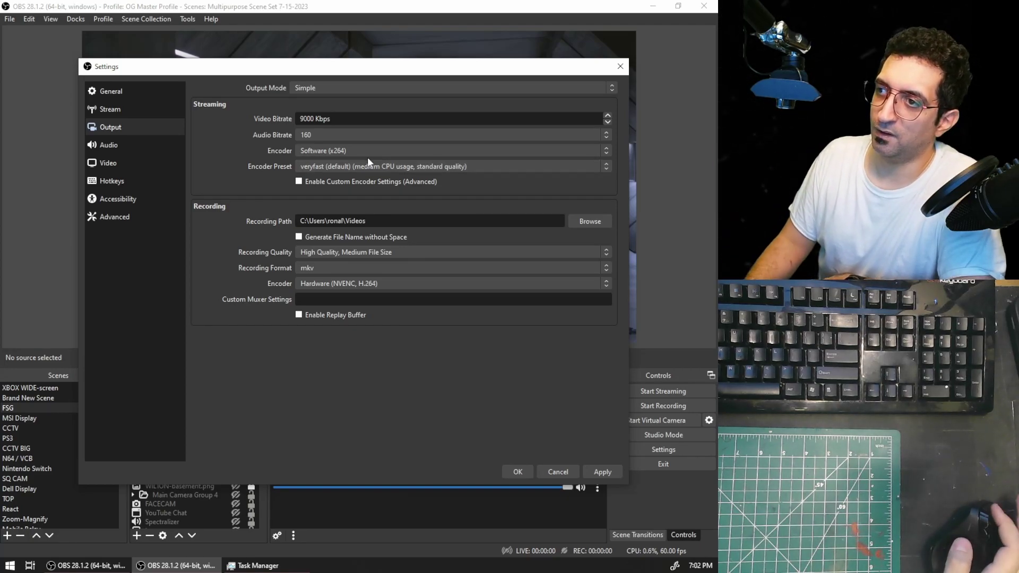
left_click(359, 152)
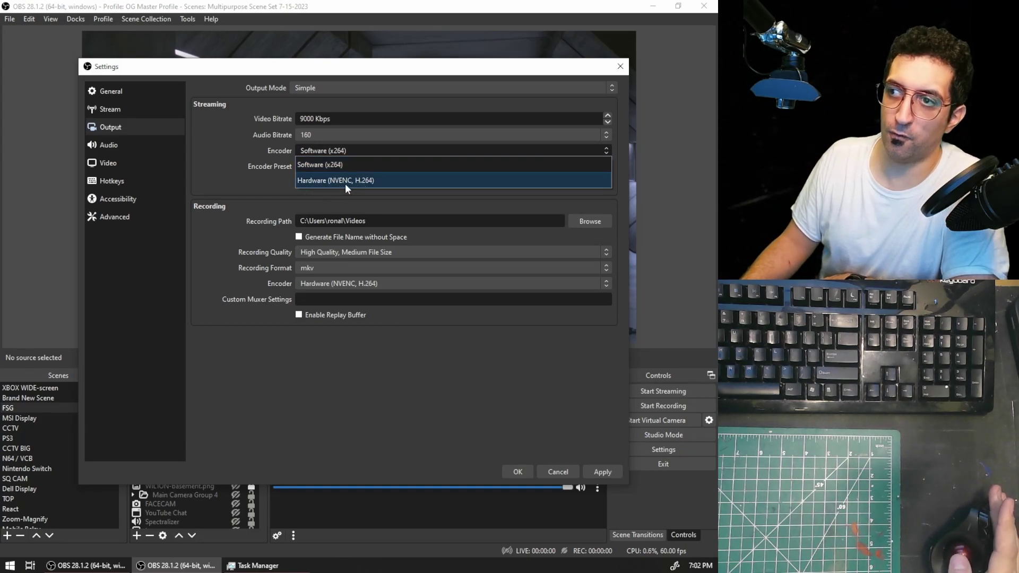
left_click(392, 180)
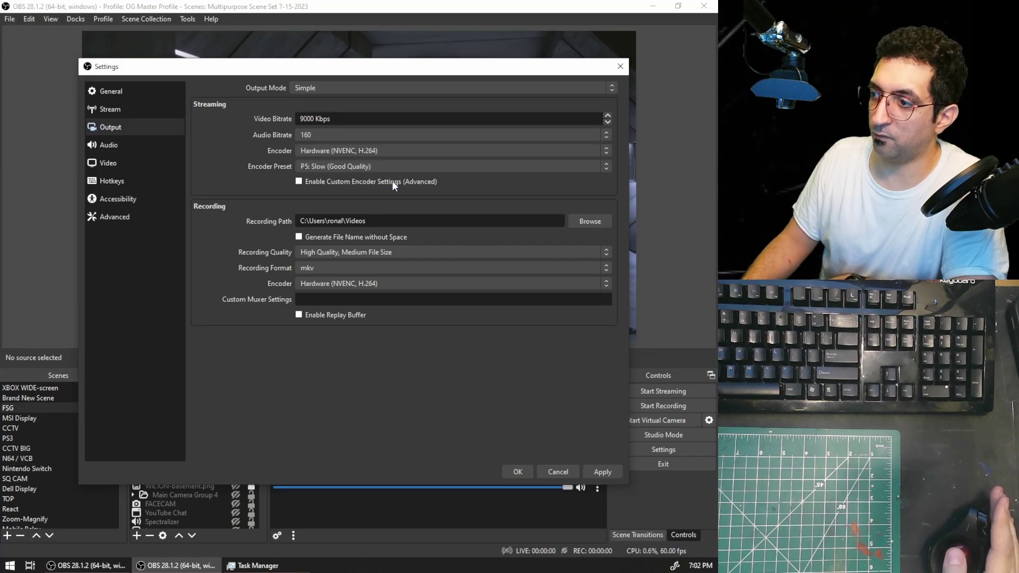
Compare the CPU and GPU 0 graphs, with the GPU graph showing Video Encode.
left_click(252, 565)
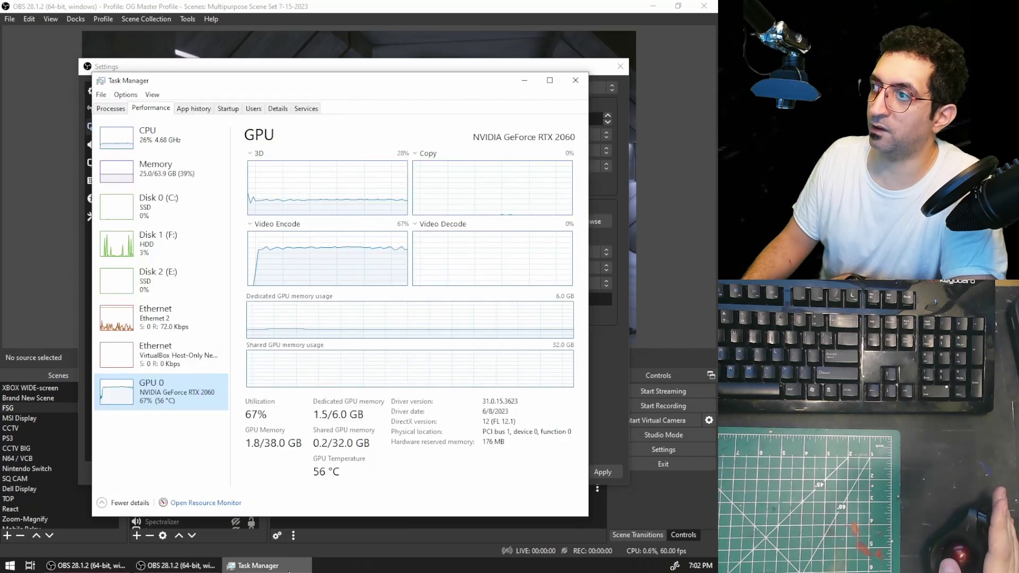
left_click(173, 149)
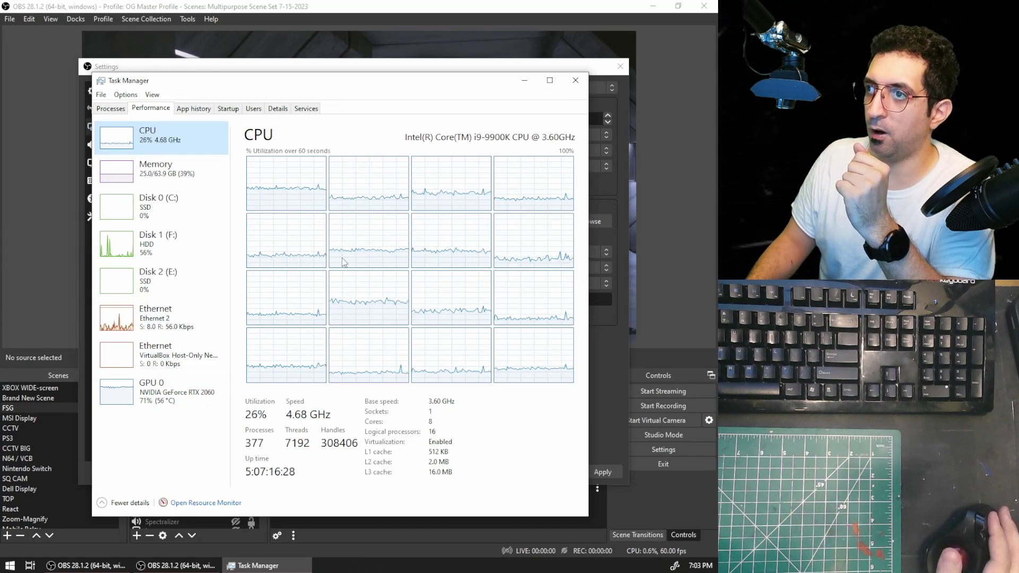
left_click(178, 396)
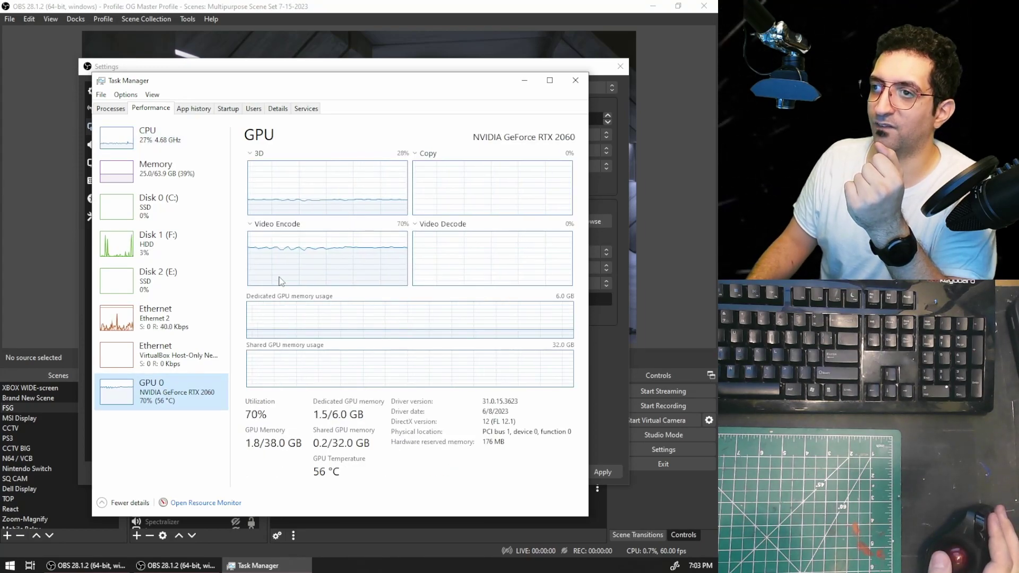
left_click(276, 224)
left_click(276, 224)
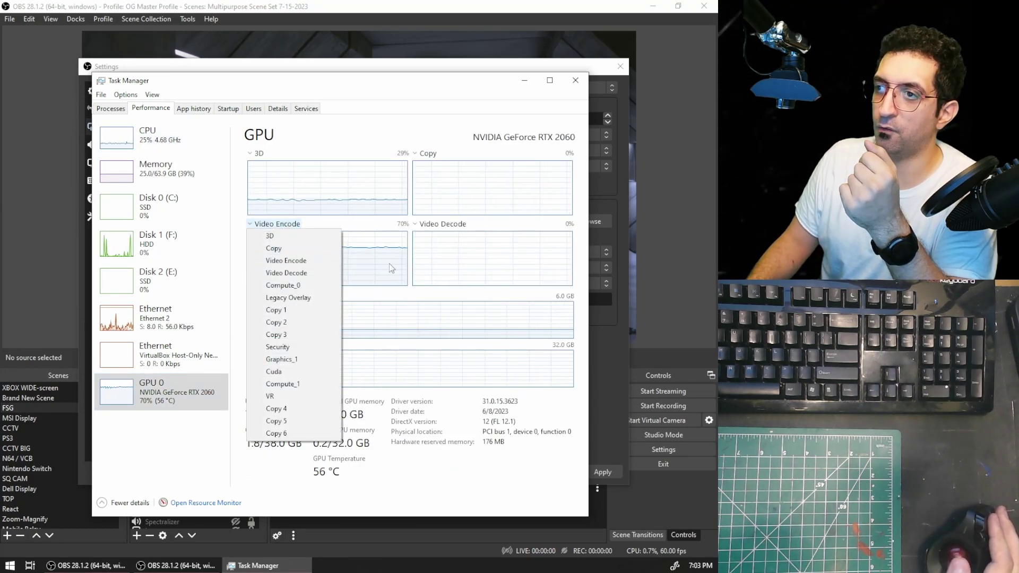
left_click(394, 267)
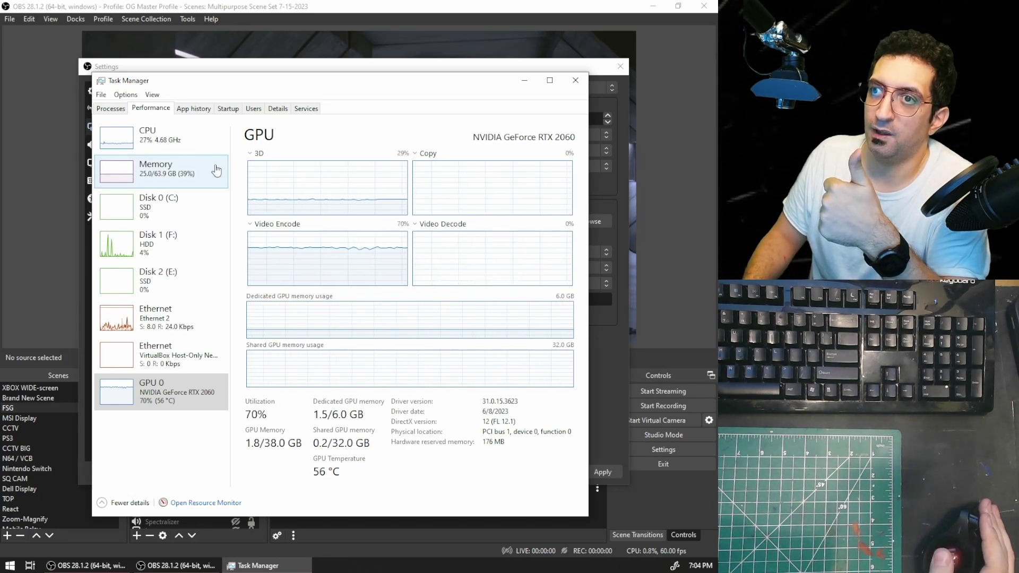
Recheck CPU (~27%) against GPU Video Encode (~70%), then close Task Manager.
left_click(191, 147)
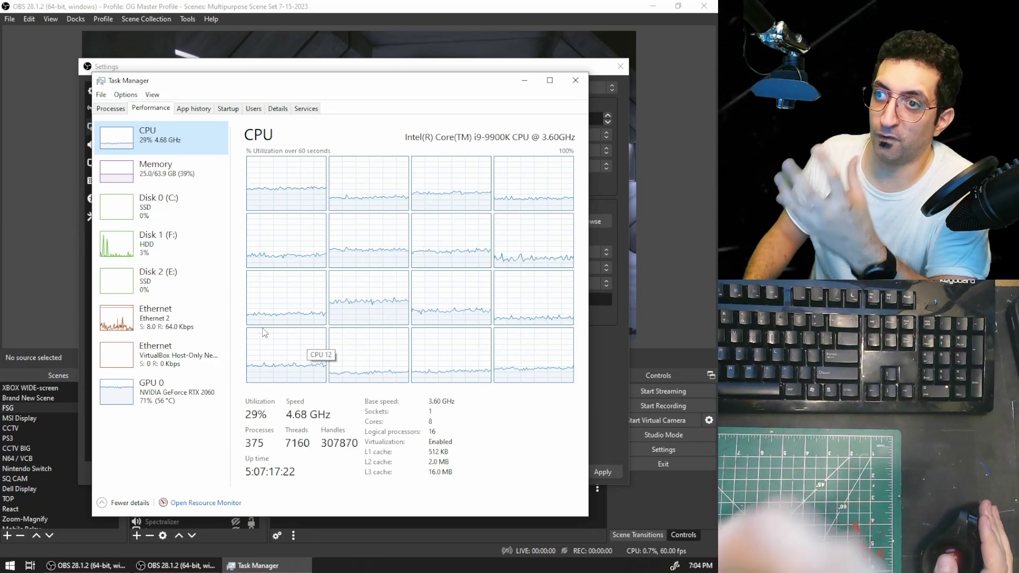
left_click(189, 400)
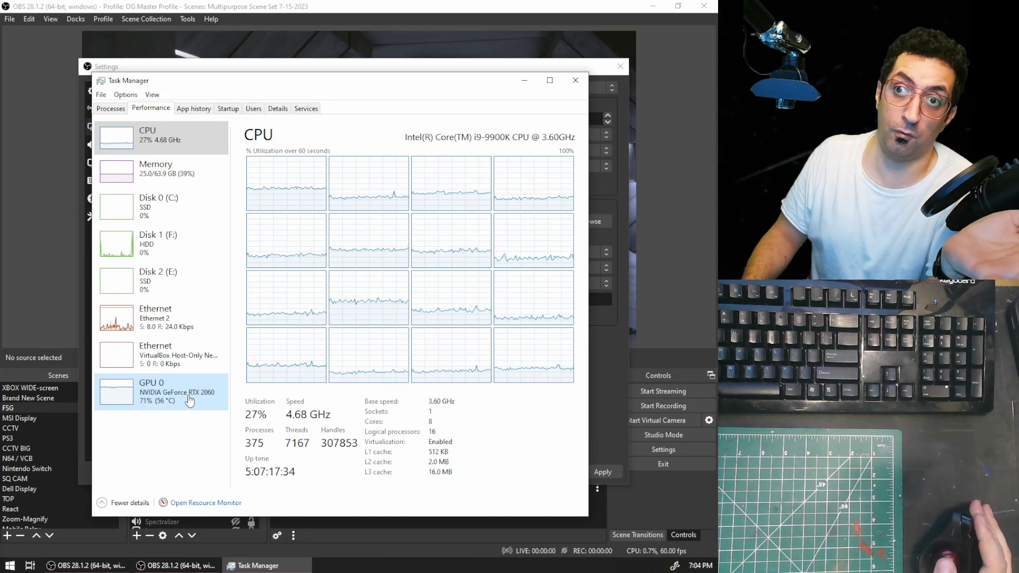
left_click(190, 400)
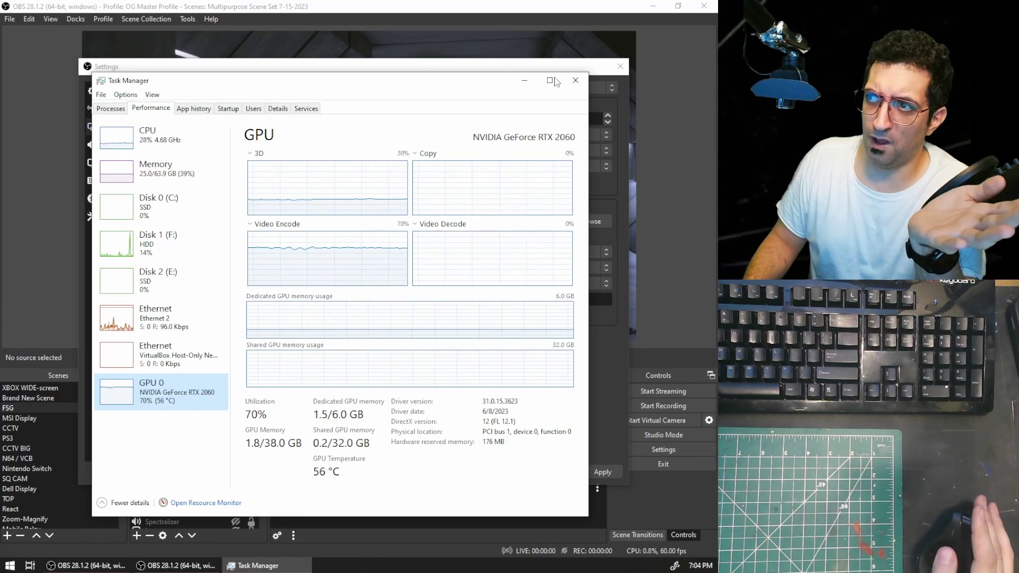
left_click(576, 82)
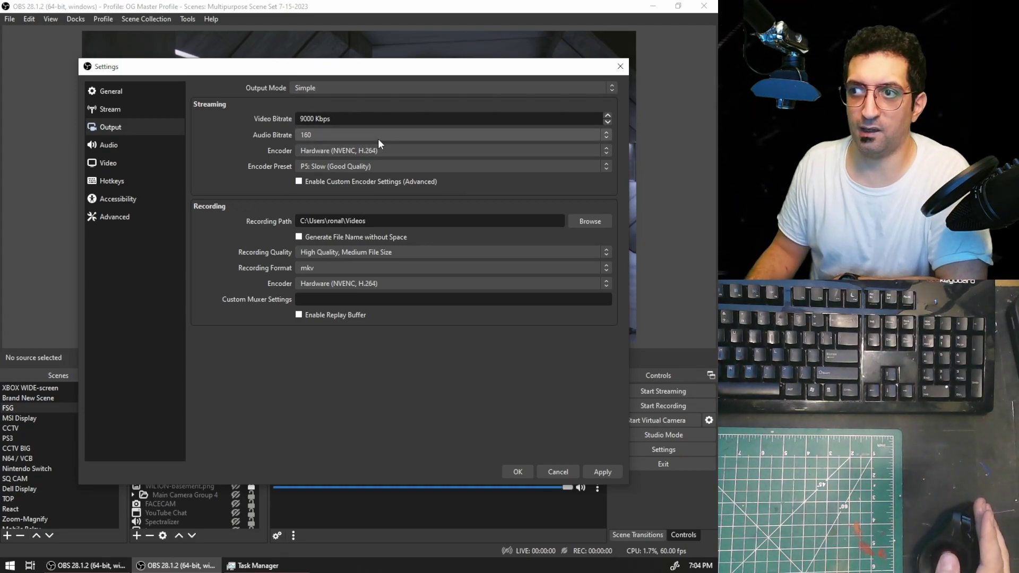
Switch output mode to Advanced and keep NVIDIA NVENC H.264 as the streaming encoder.
left_click(374, 92)
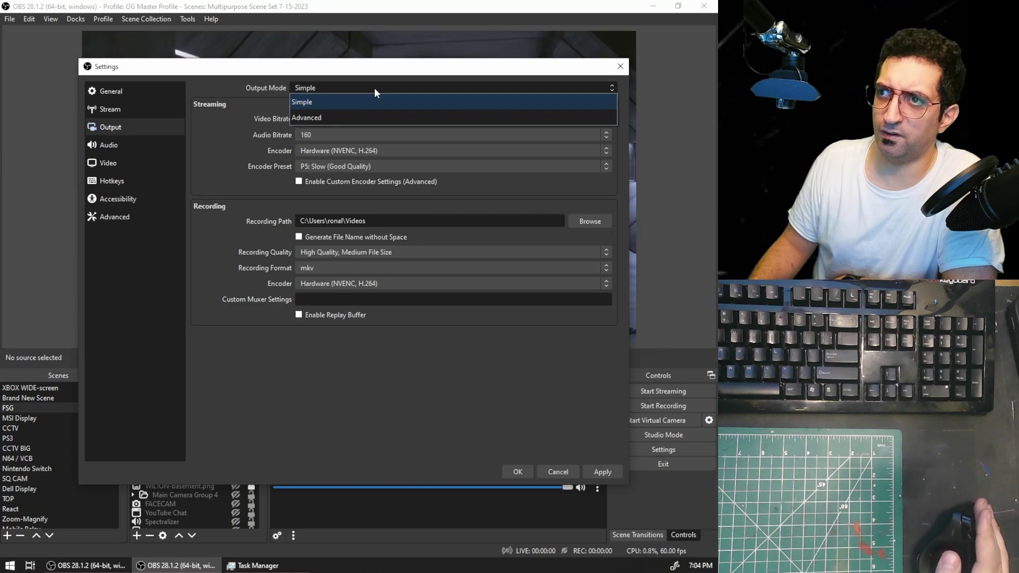
left_click(311, 112)
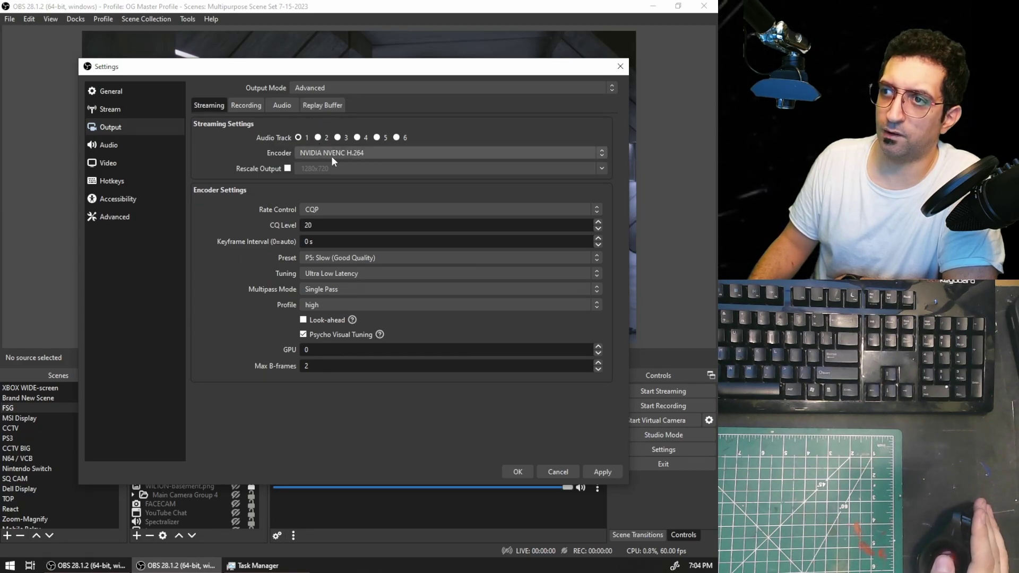
left_click(249, 106)
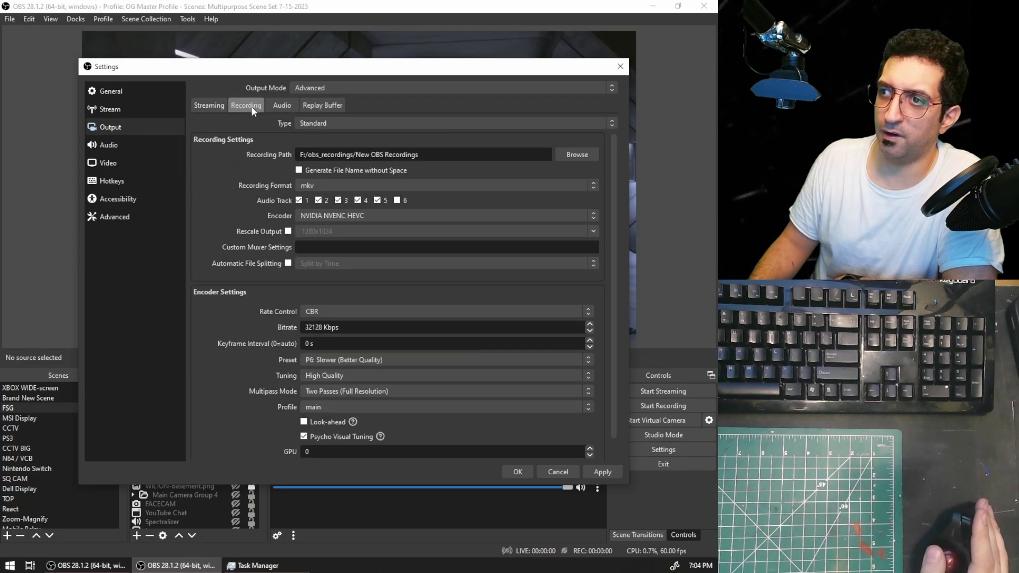
left_click(207, 105)
left_click(358, 155)
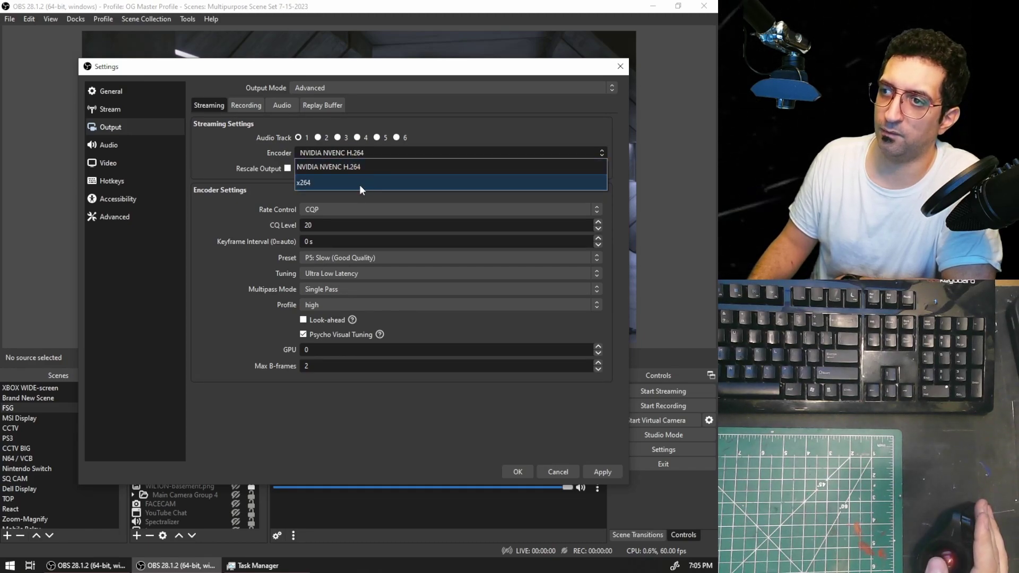
left_click(339, 168)
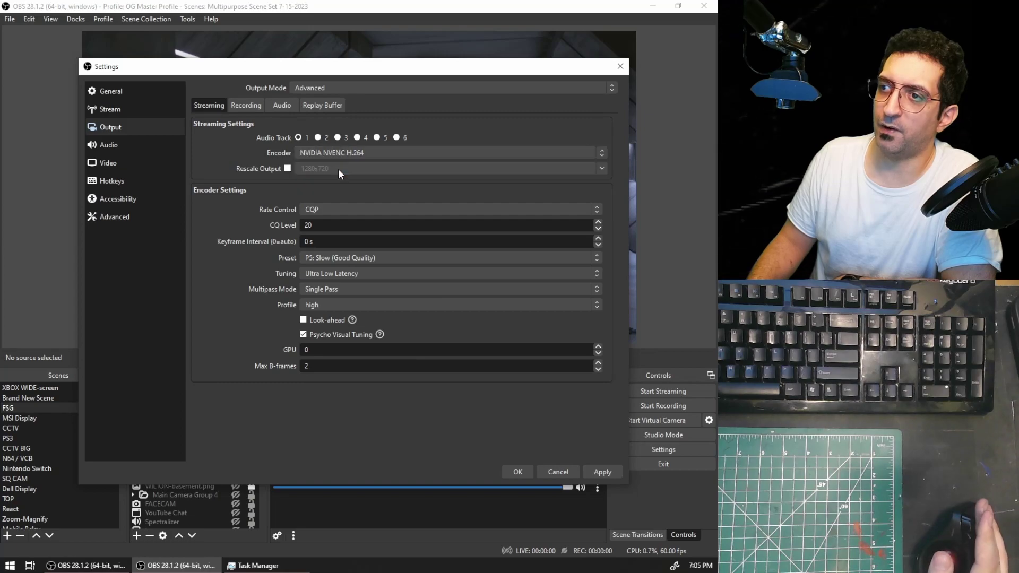
Set rate control to CBR, then return the output mode to Simple.
left_click(350, 213)
left_click(349, 225)
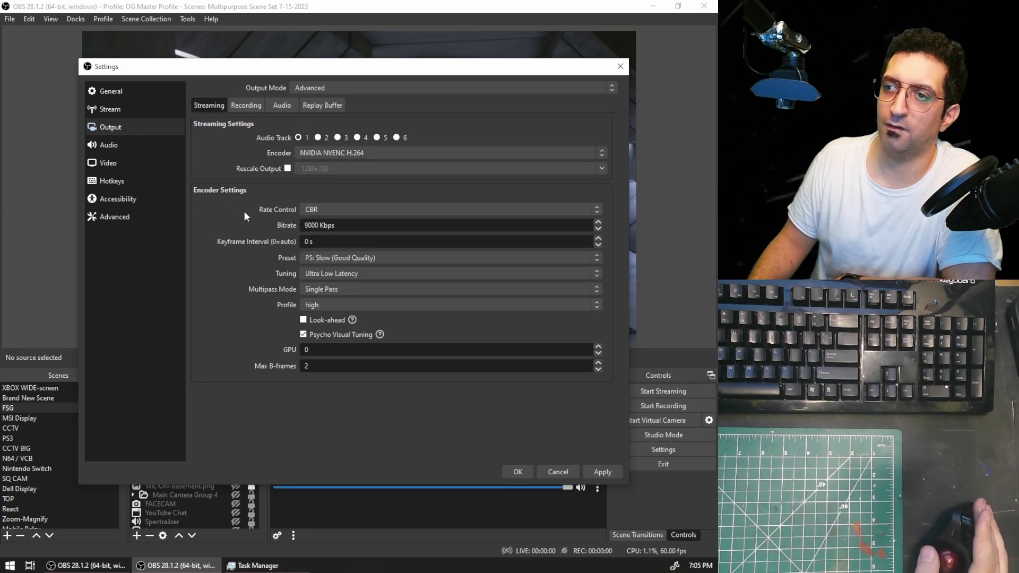
left_click(318, 86)
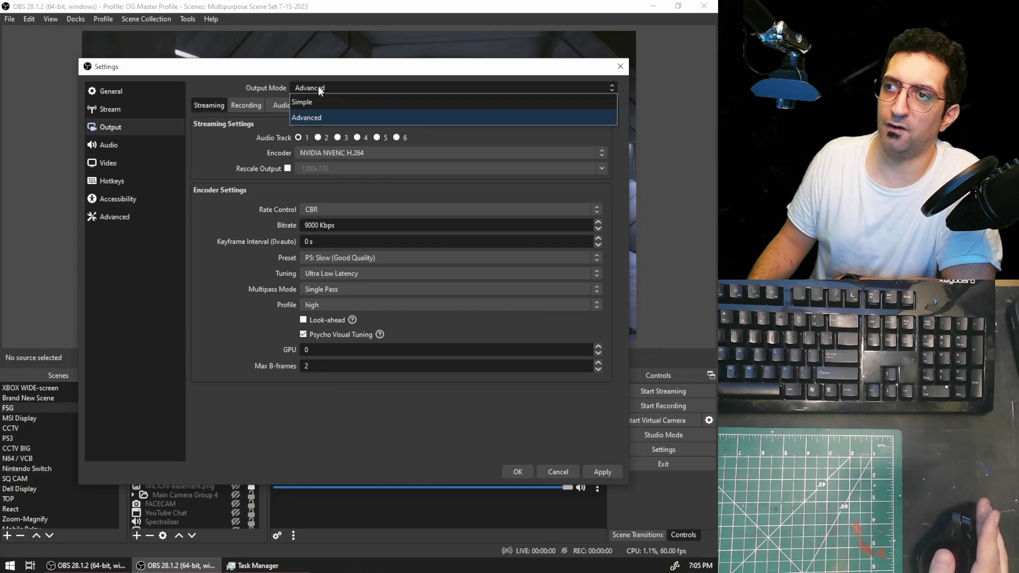
left_click(313, 209)
left_click(314, 218)
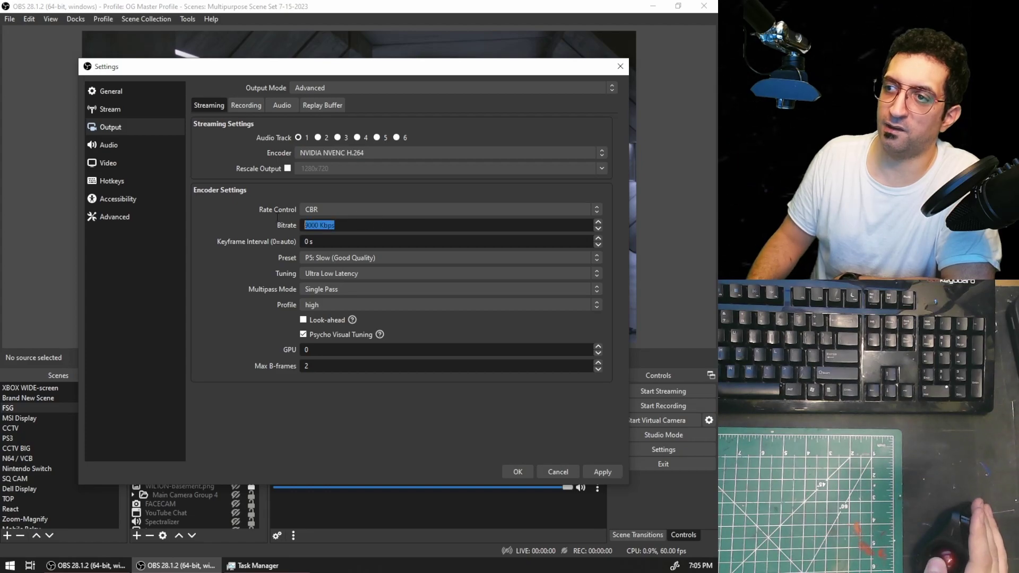
left_click(363, 92)
left_click(363, 105)
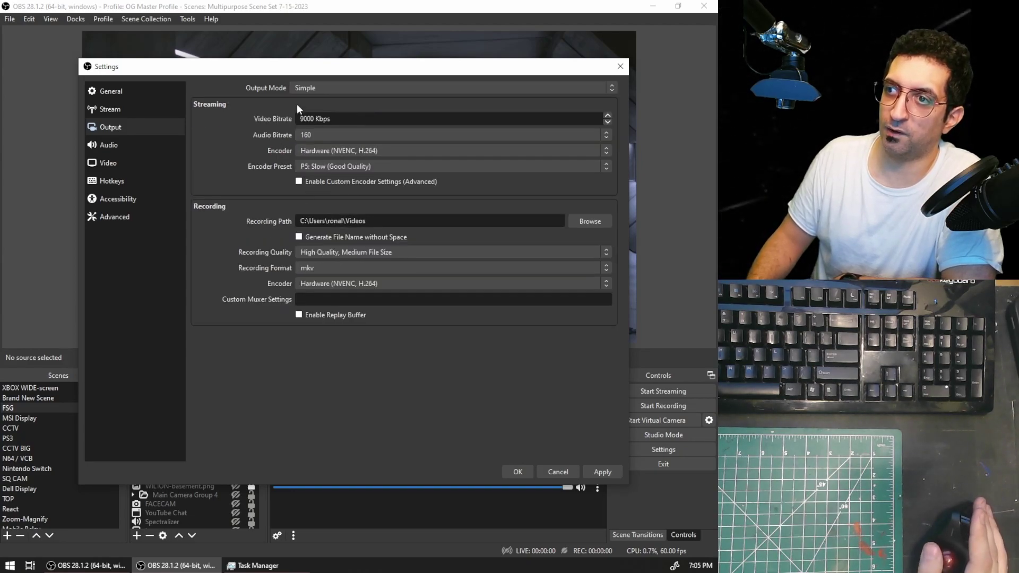
left_click(342, 148)
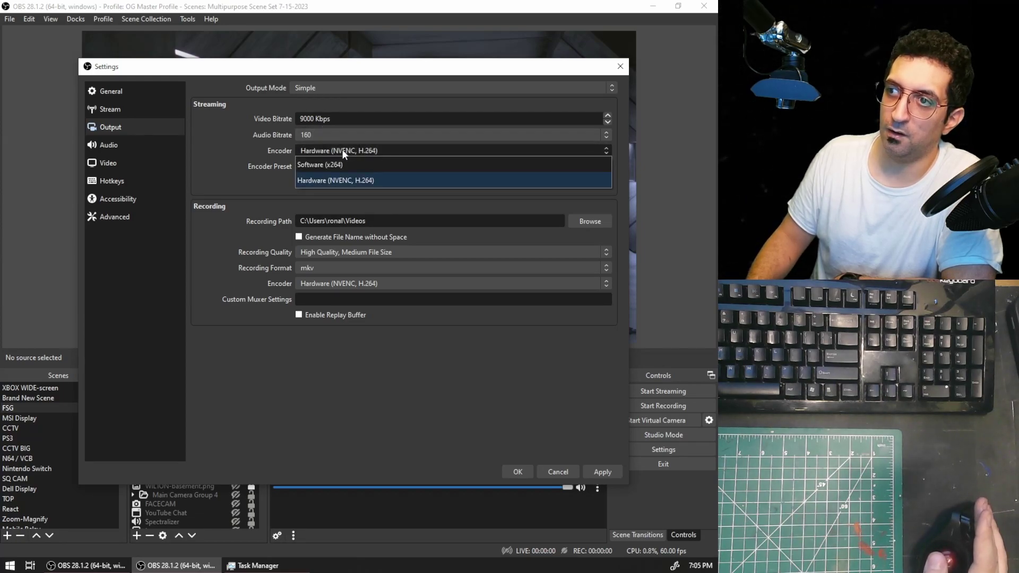
Switch output to Advanced mode and keep the NVENC tuning at Ultra Low Latency.
left_click(344, 86)
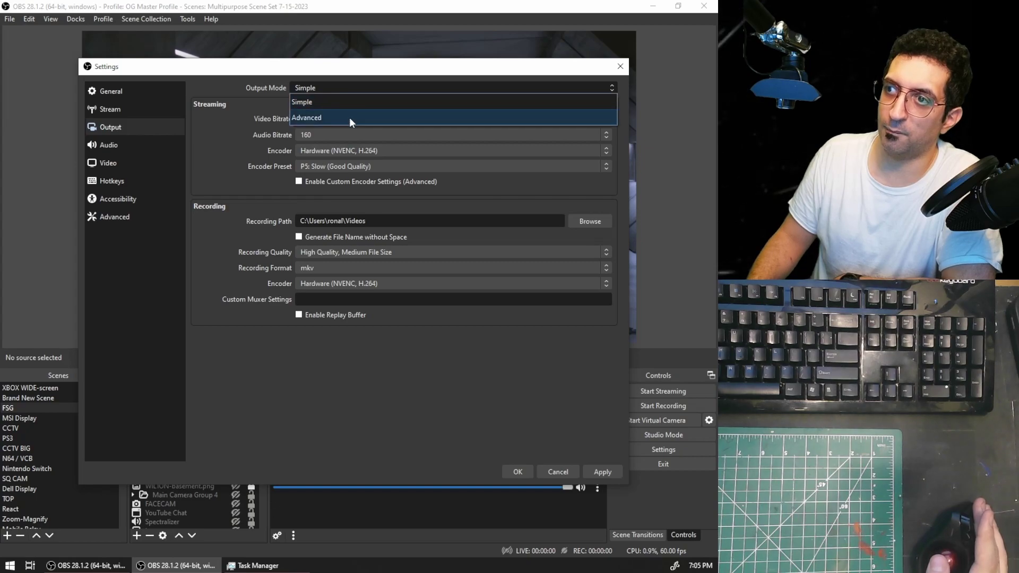
left_click(328, 117)
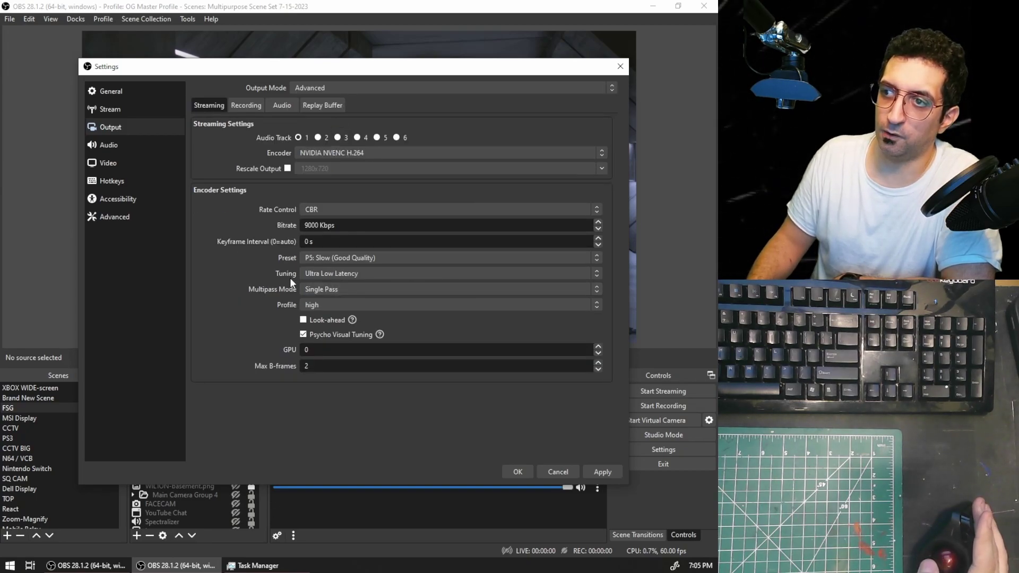
left_click(319, 275)
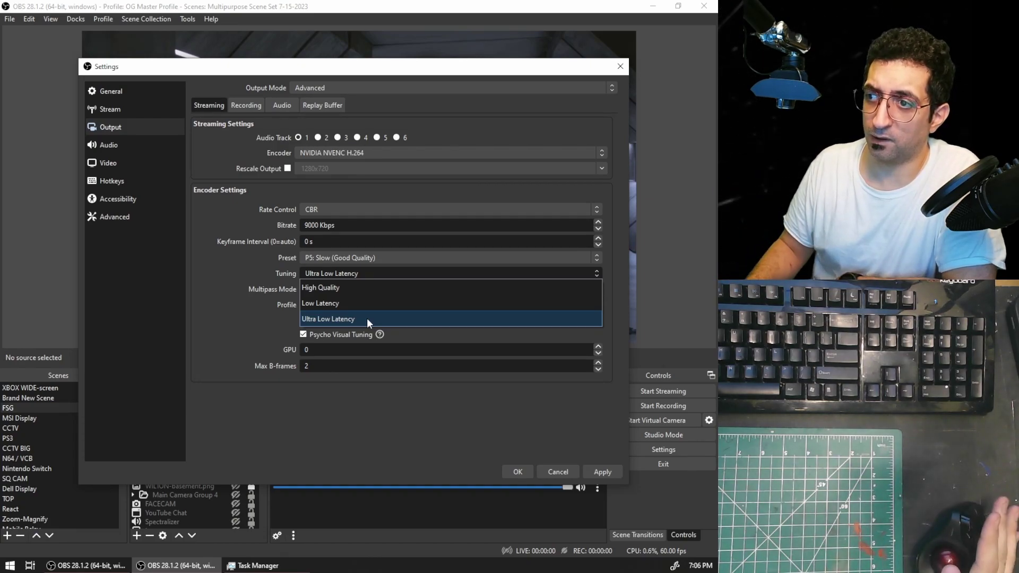
left_click(357, 322)
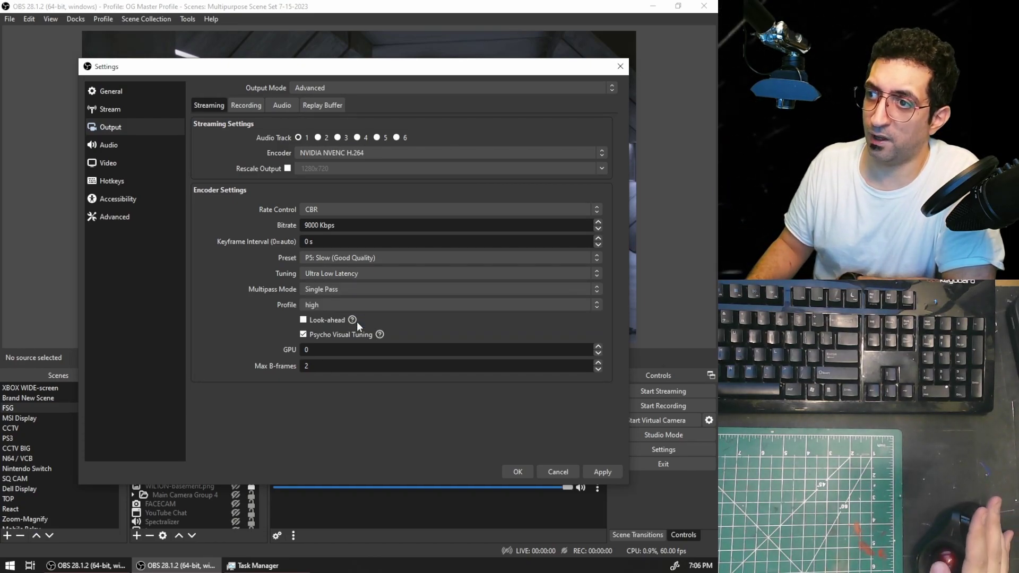
In Simple mode, change the encoder preset from P5: Slow to P2: Faster, keeping NVENC H.264.
left_click(331, 89)
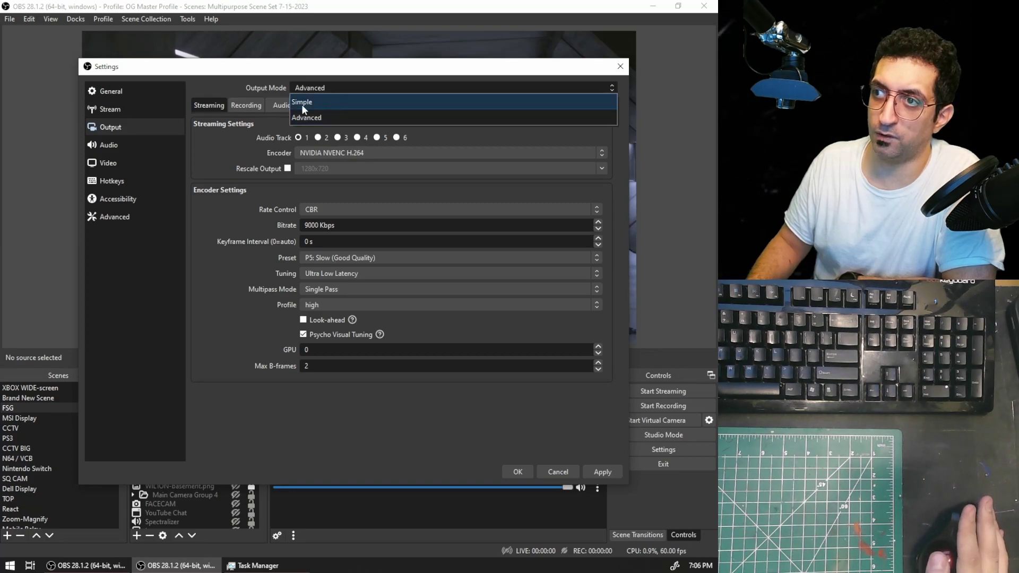
left_click(320, 104)
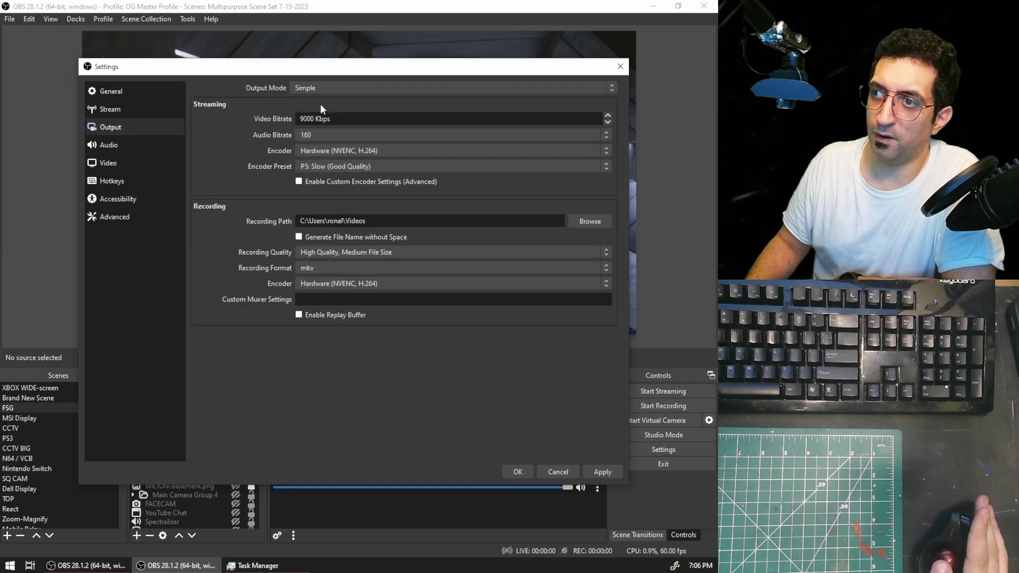
left_click(335, 169)
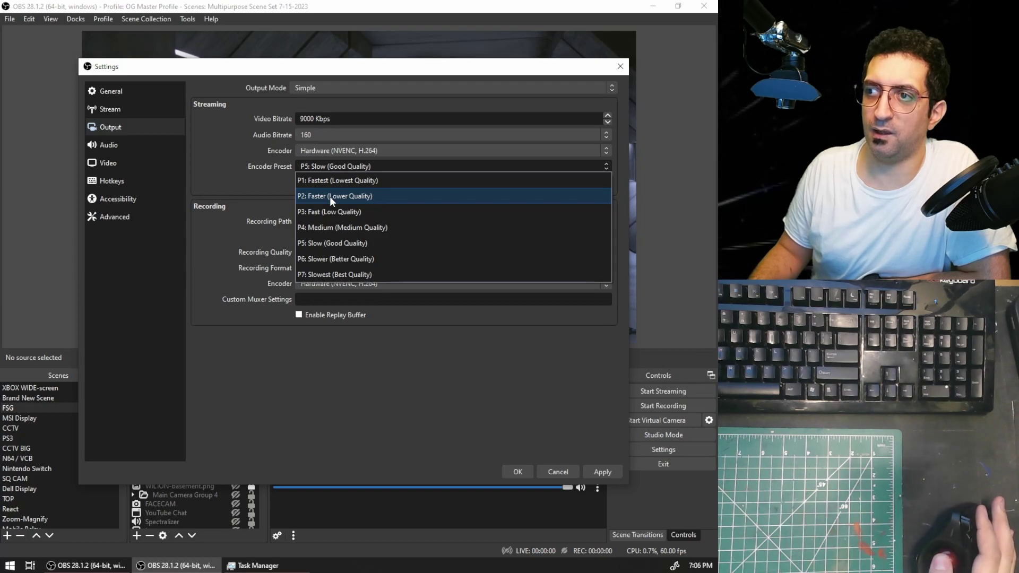
left_click(338, 225)
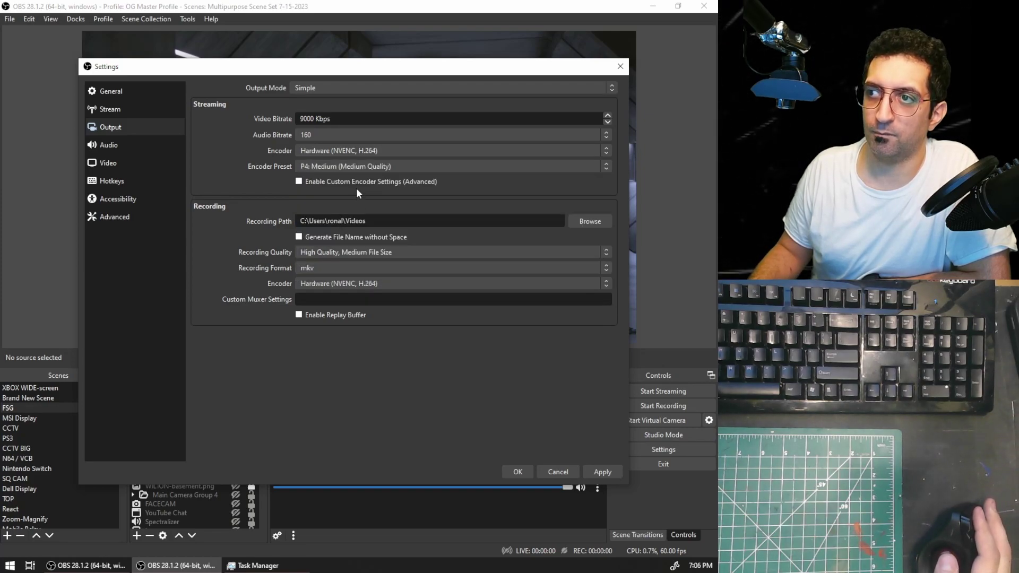
left_click(355, 169)
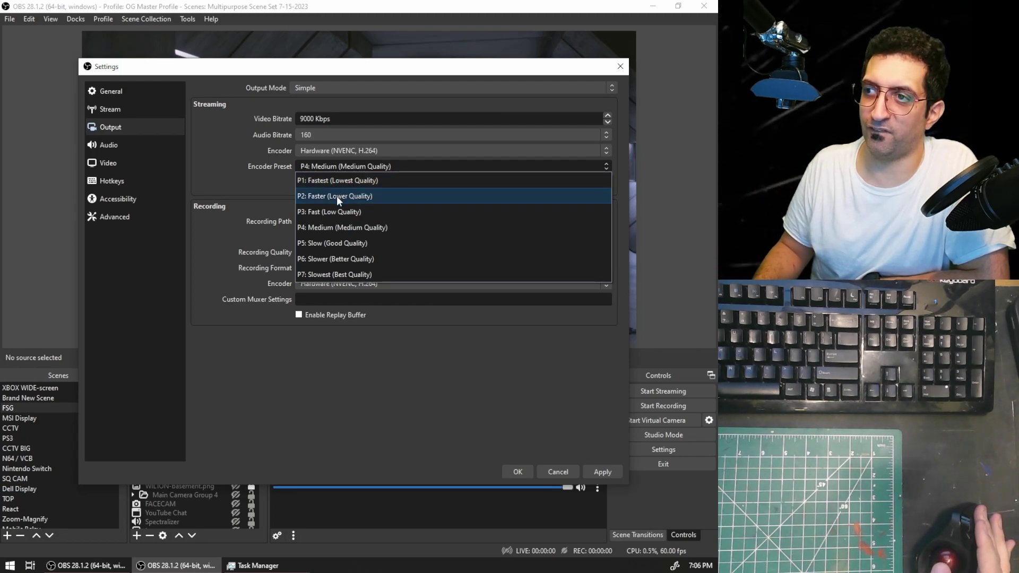
left_click(359, 196)
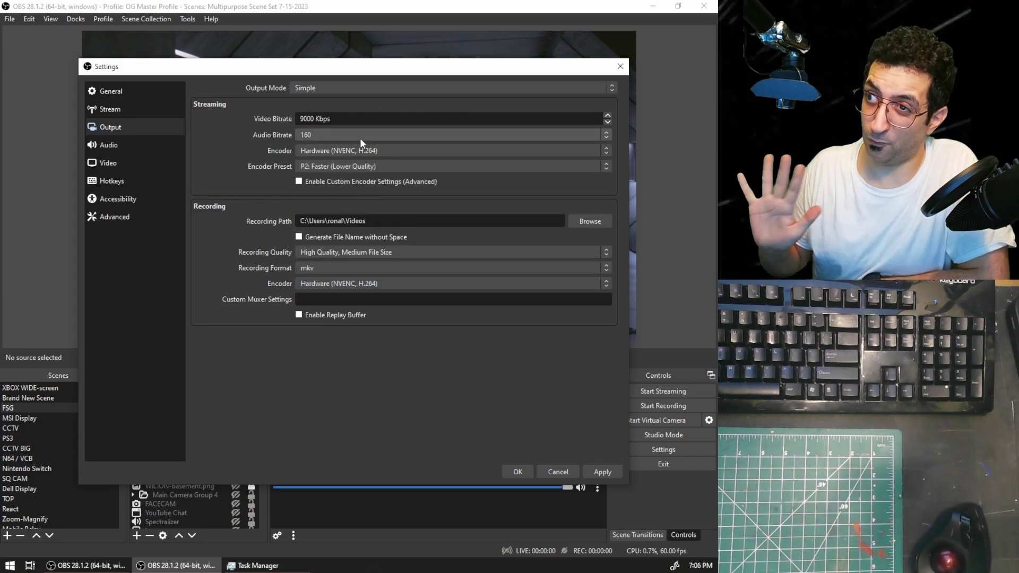
left_click(375, 154)
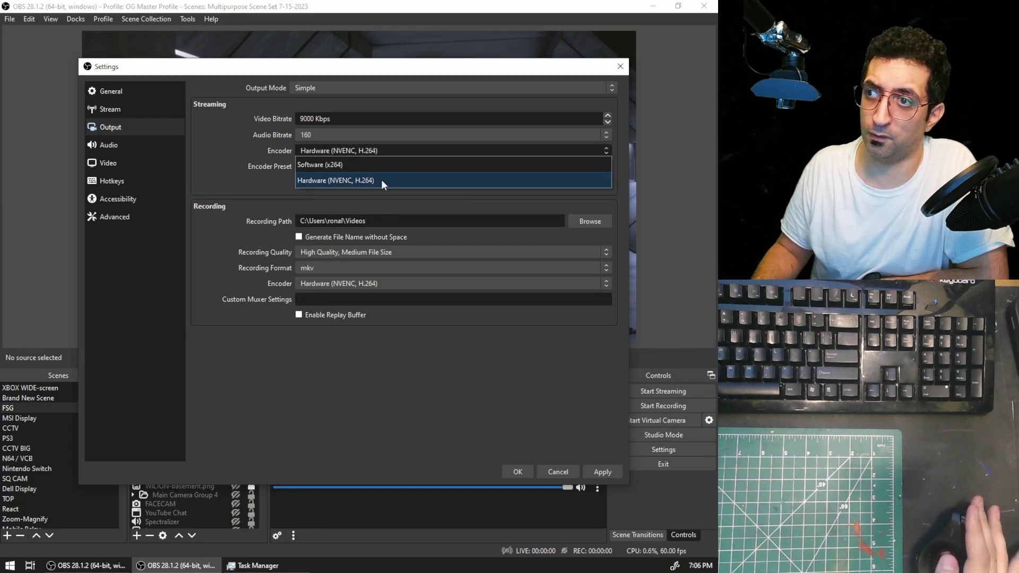
left_click(381, 181)
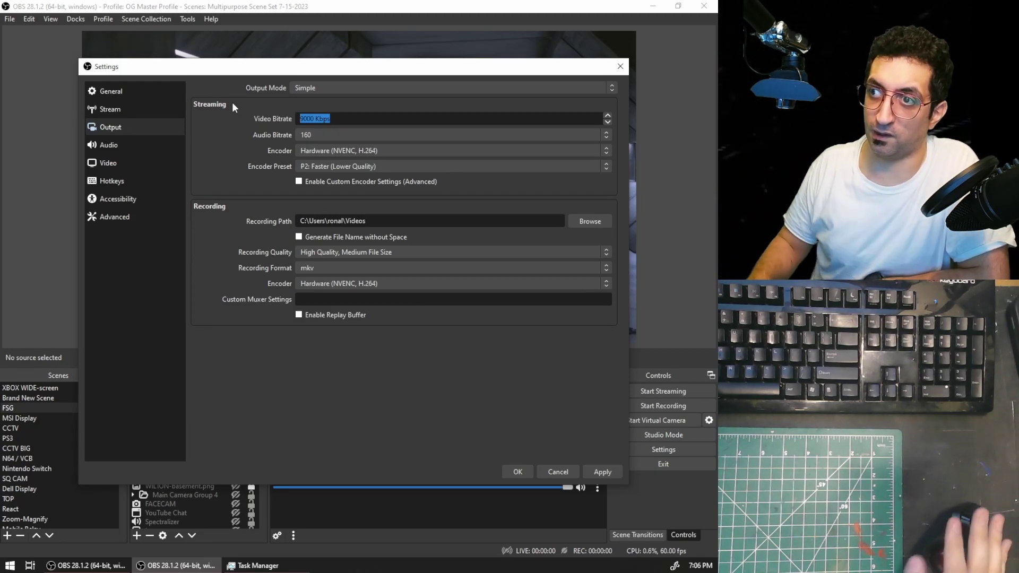
left_click(374, 83)
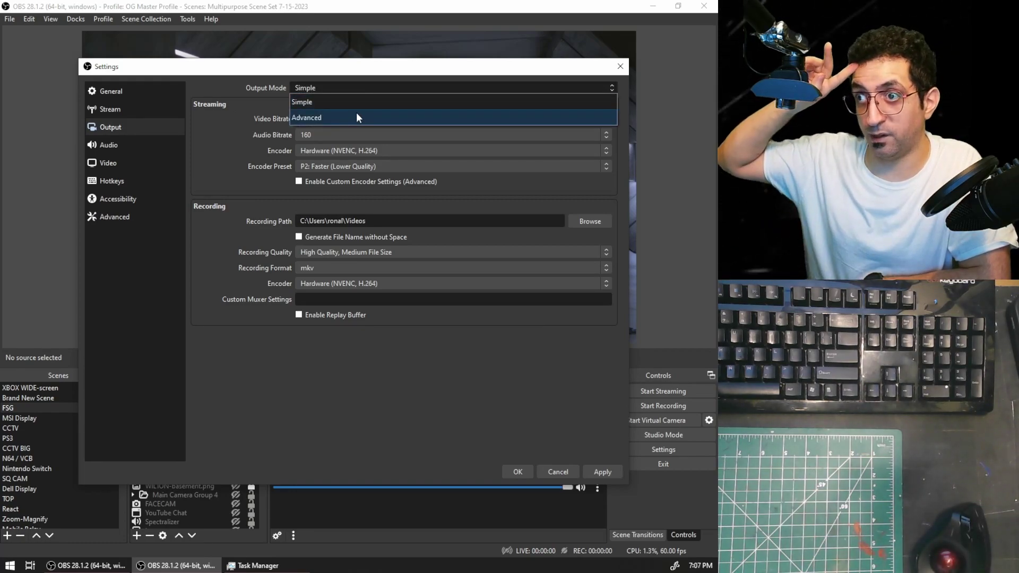
Set the Advanced preset to P2: Faster with Ultra Low Latency tuning, then return to Simple.
left_click(276, 142)
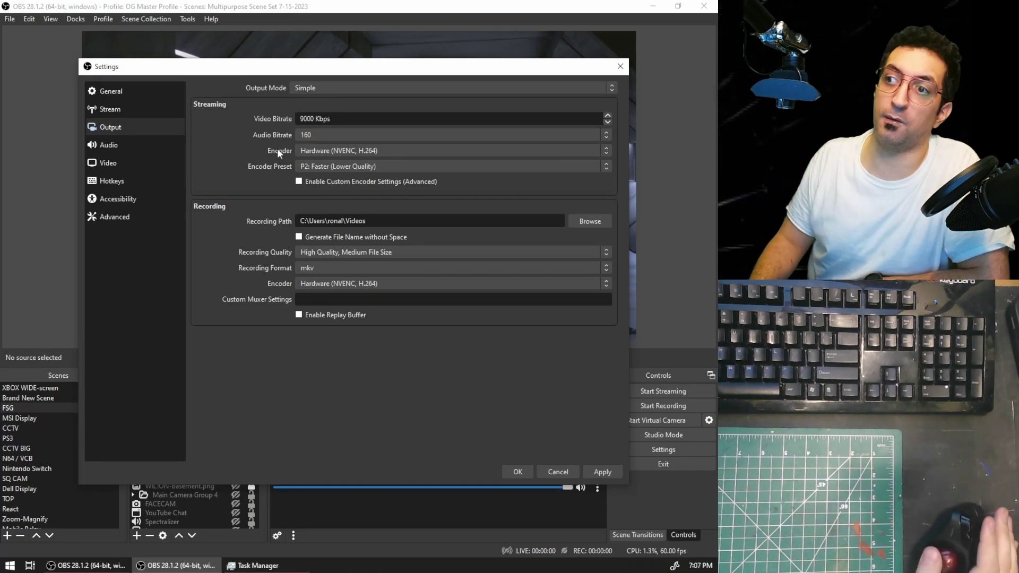
left_click(361, 91)
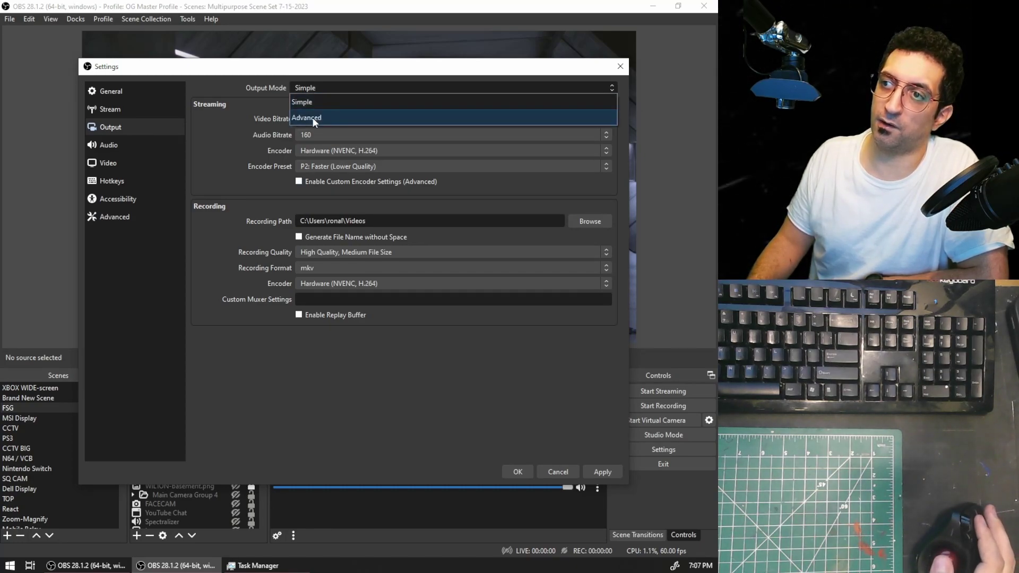
left_click(314, 118)
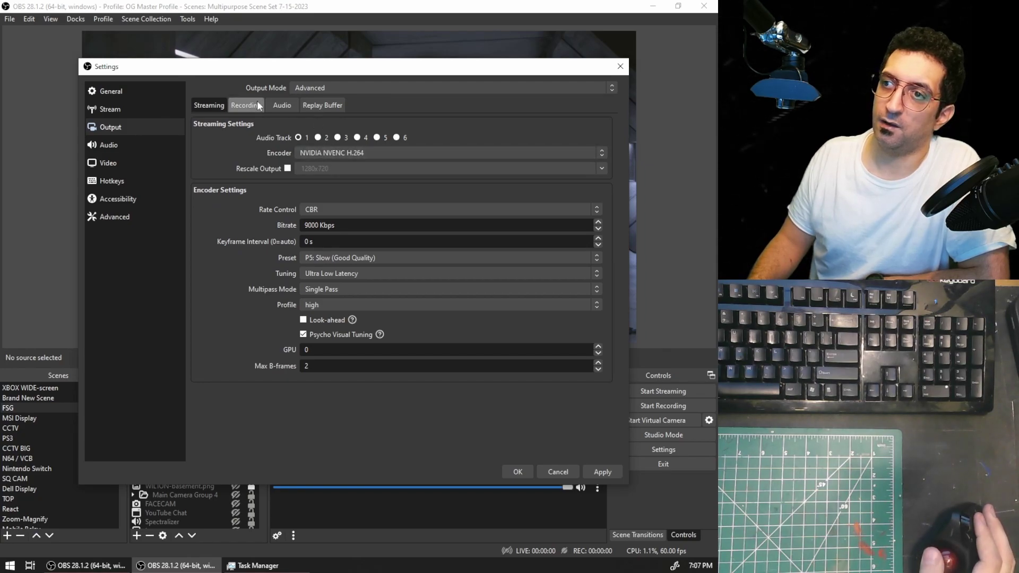
left_click(359, 260)
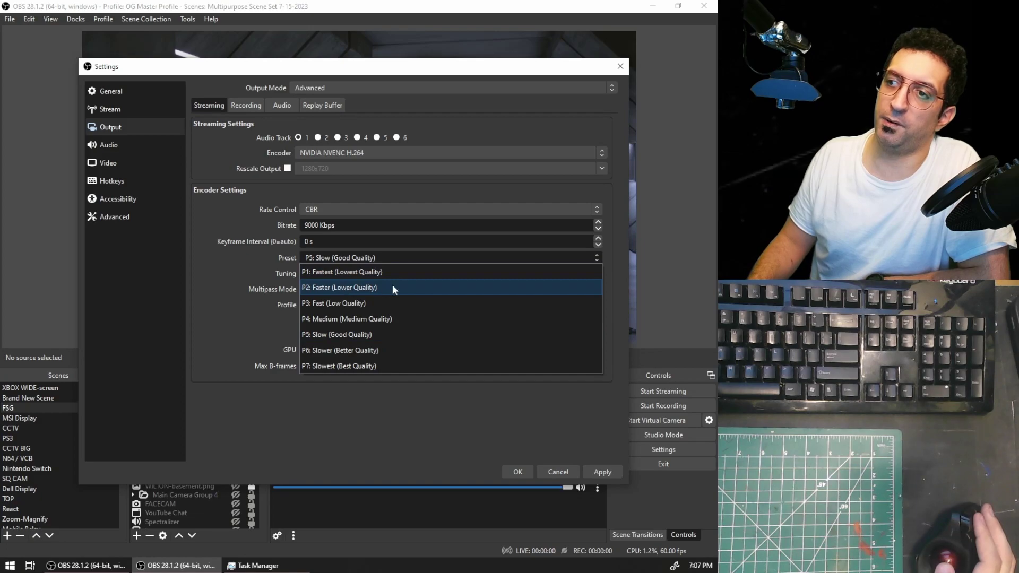
left_click(362, 285)
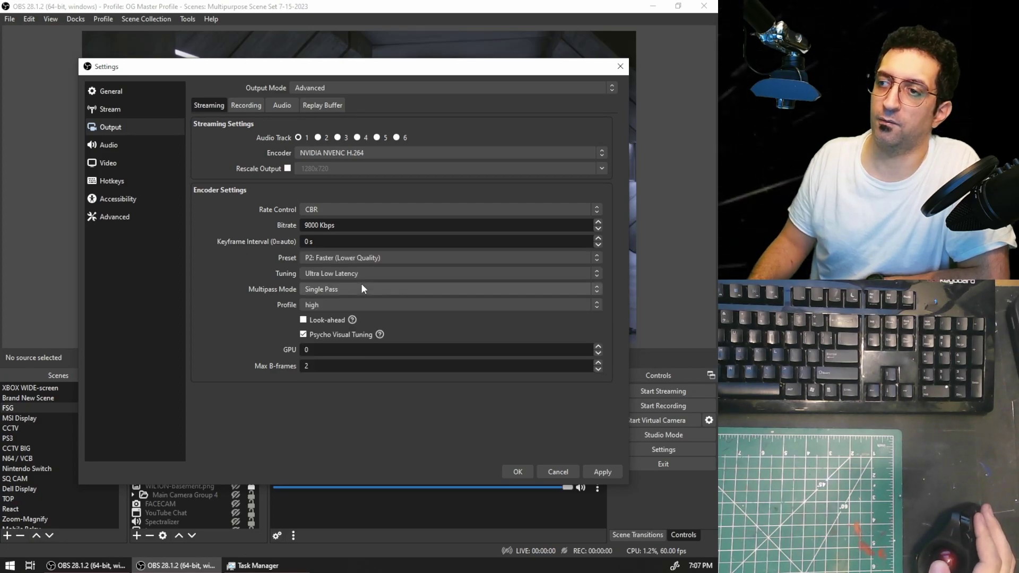
left_click(337, 272)
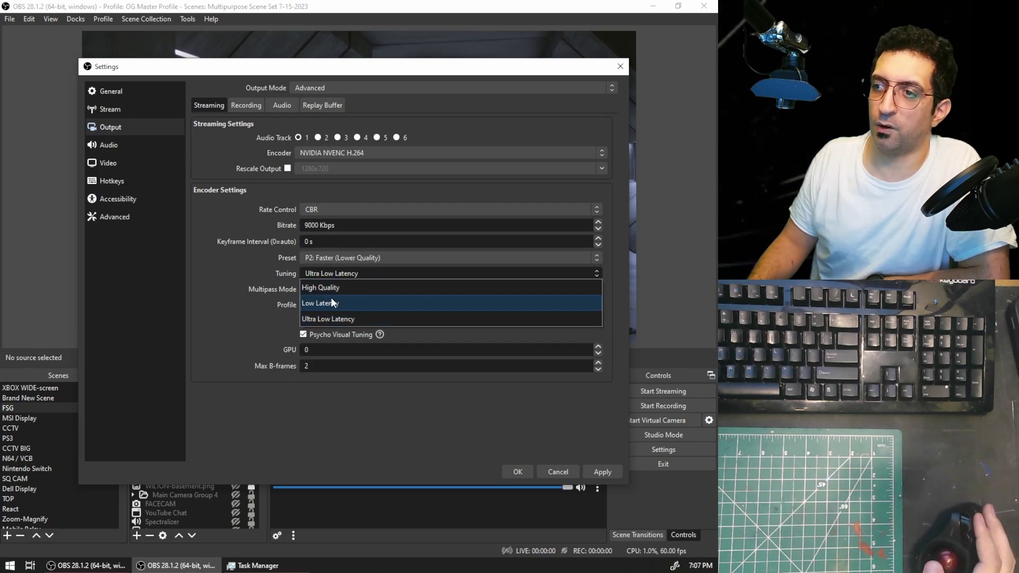
left_click(276, 288)
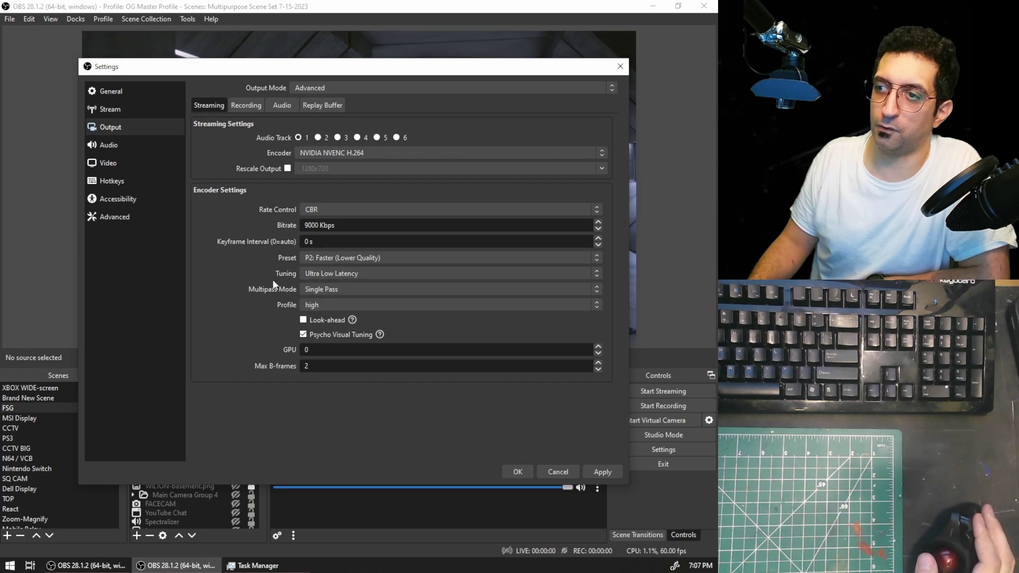
left_click(303, 334)
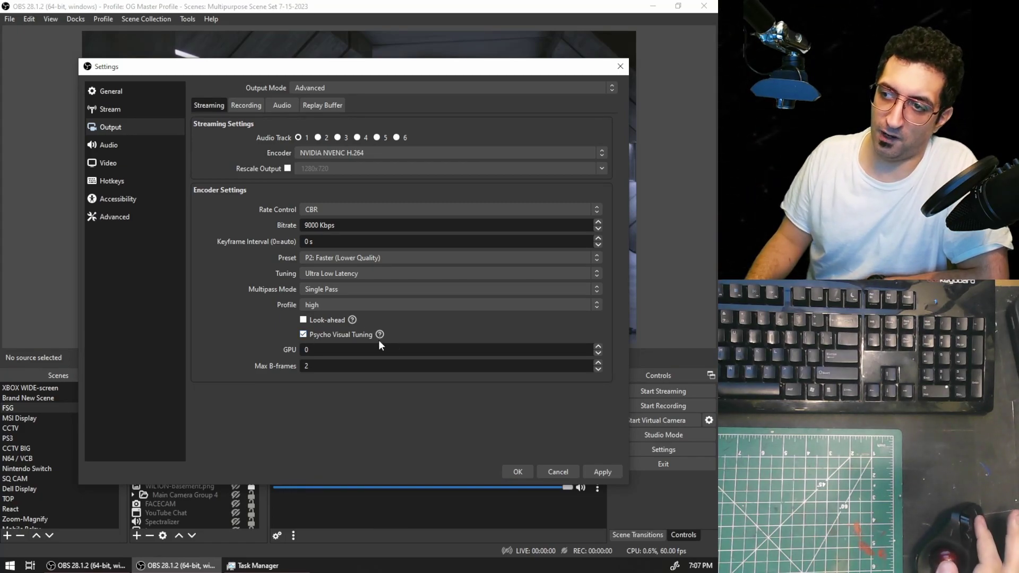
mouse_move(380, 335)
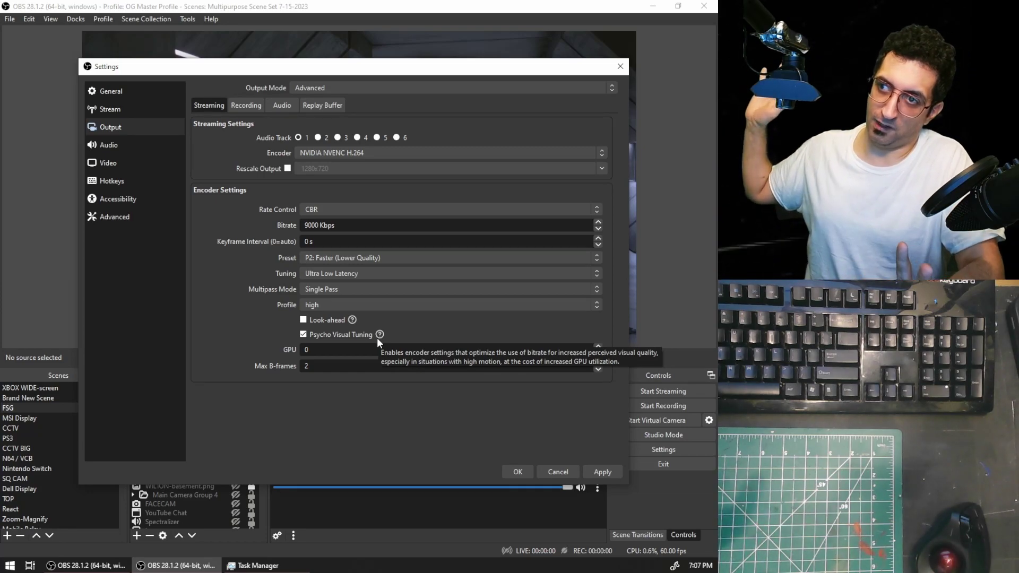
left_click(476, 88)
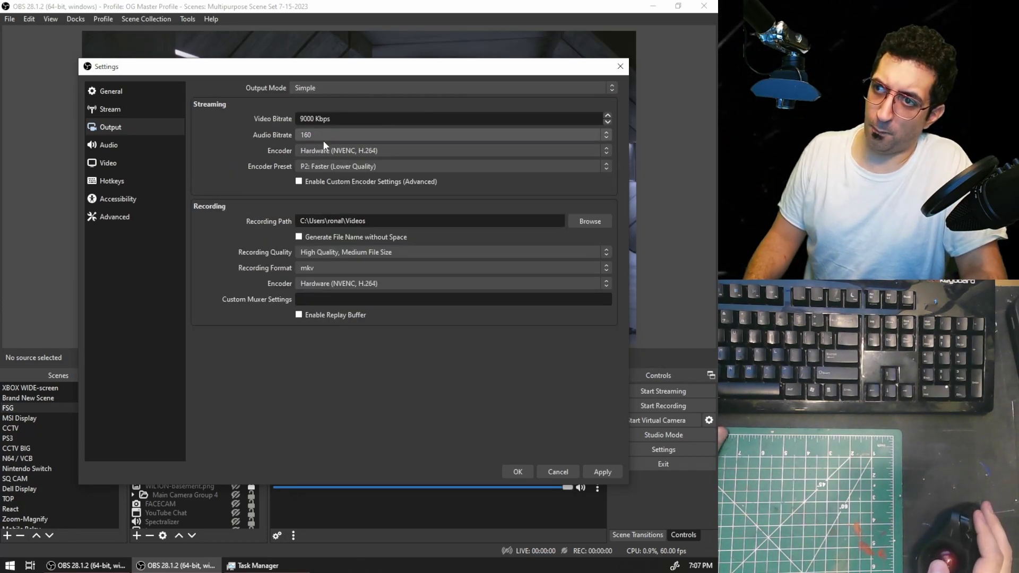
Return to Advanced output mode and confirm the NVENC tuning is still Ultra Low Latency.
left_click(376, 86)
left_click(383, 116)
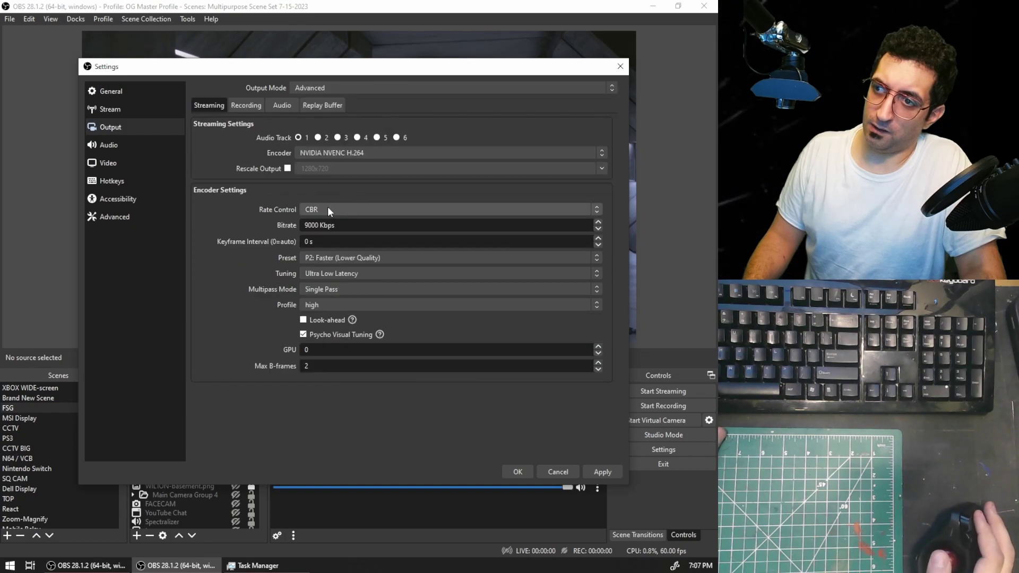
left_click(424, 274)
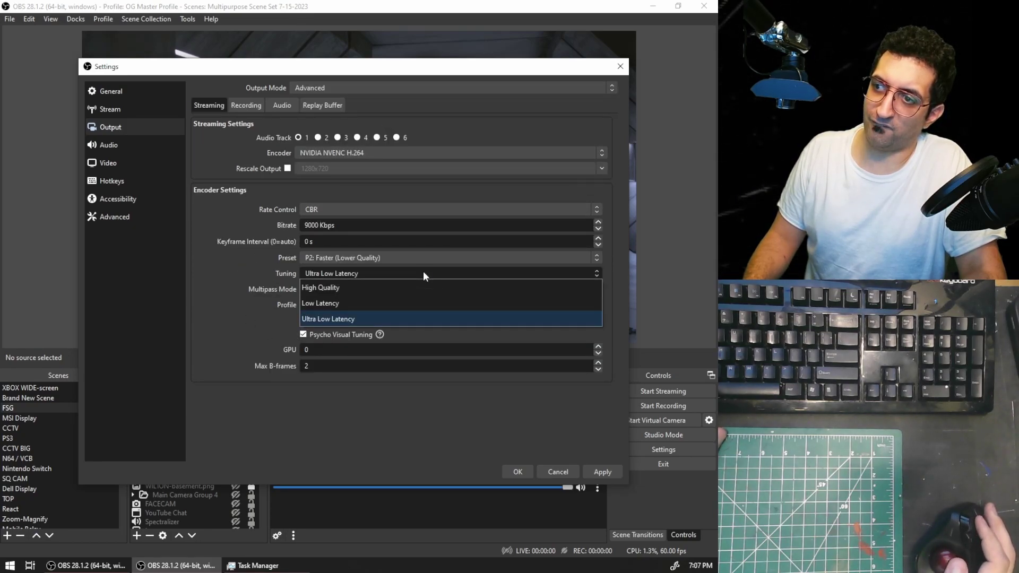
left_click(423, 272)
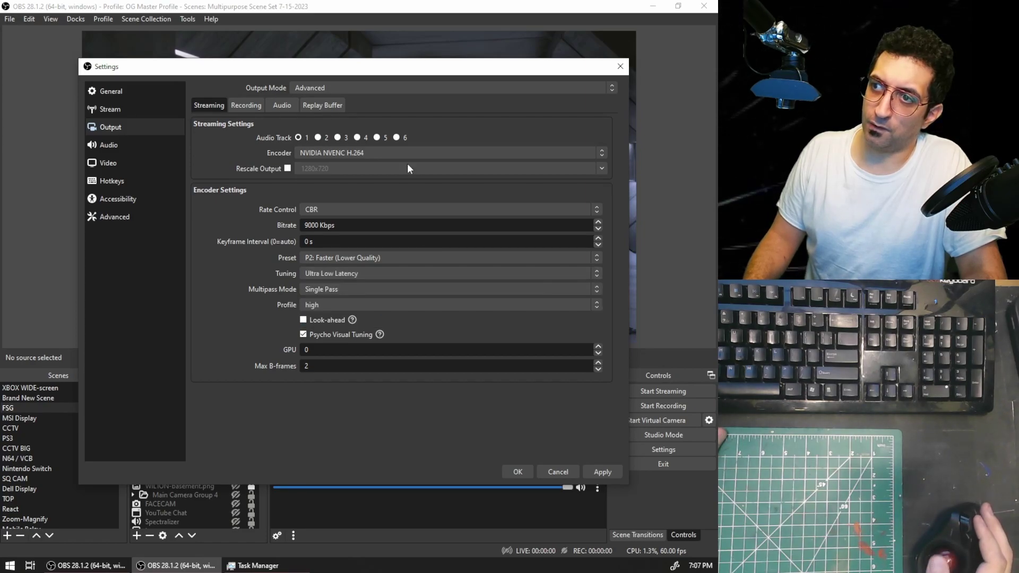